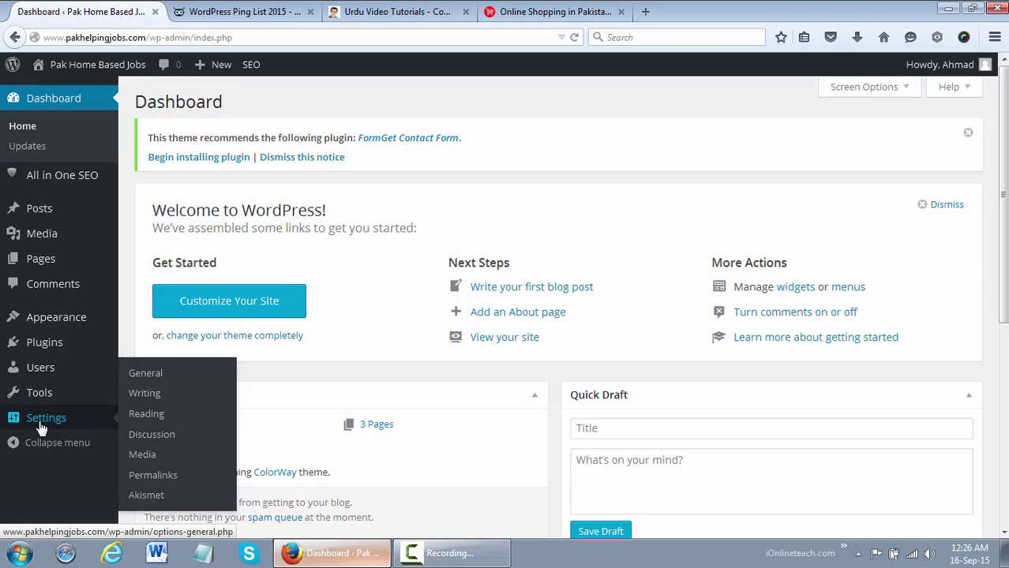
In General Settings, replace the existing tagline with 'We Provide Jobs'
click(150, 374)
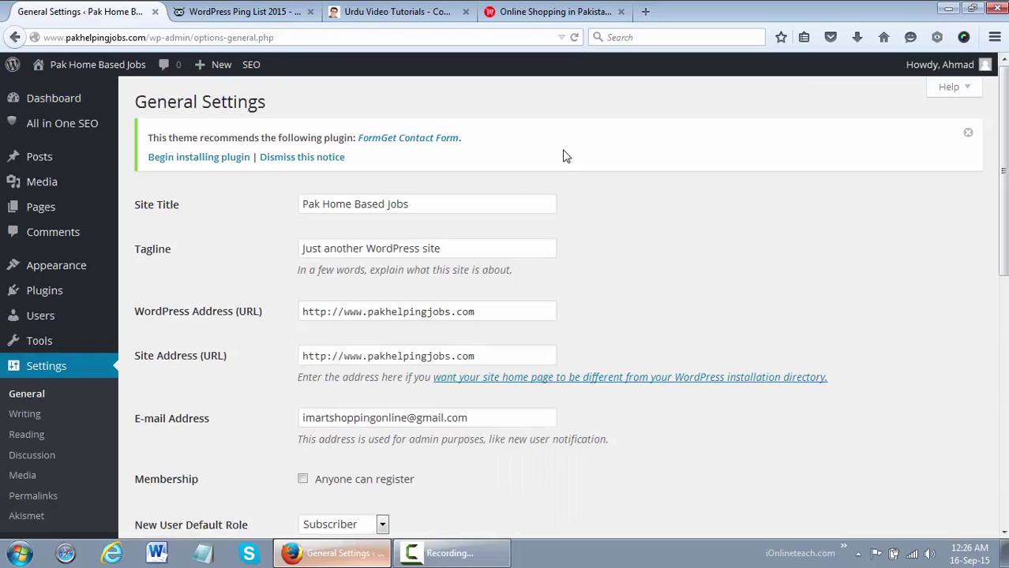
click(477, 200)
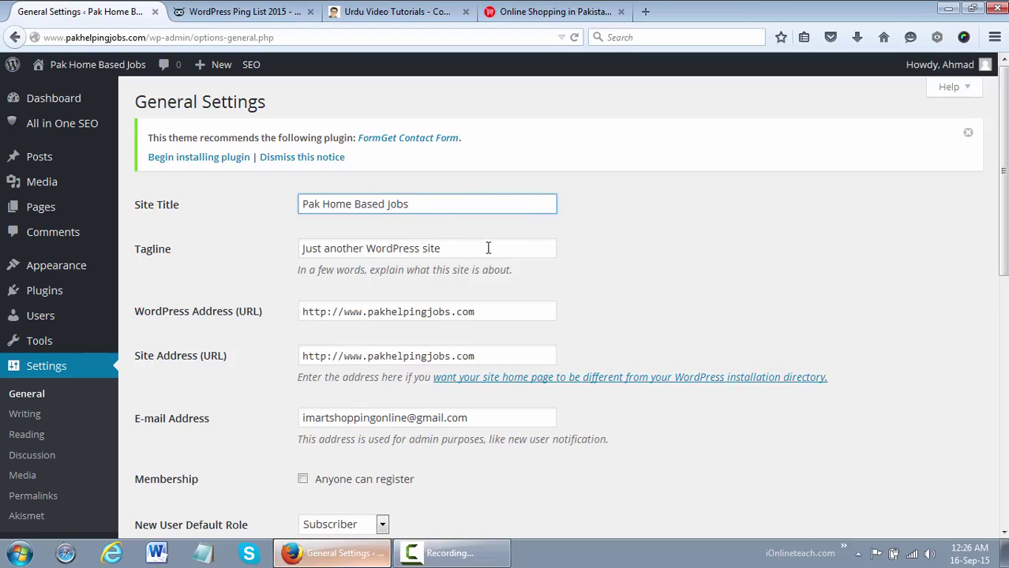
drag(471, 253, 241, 250)
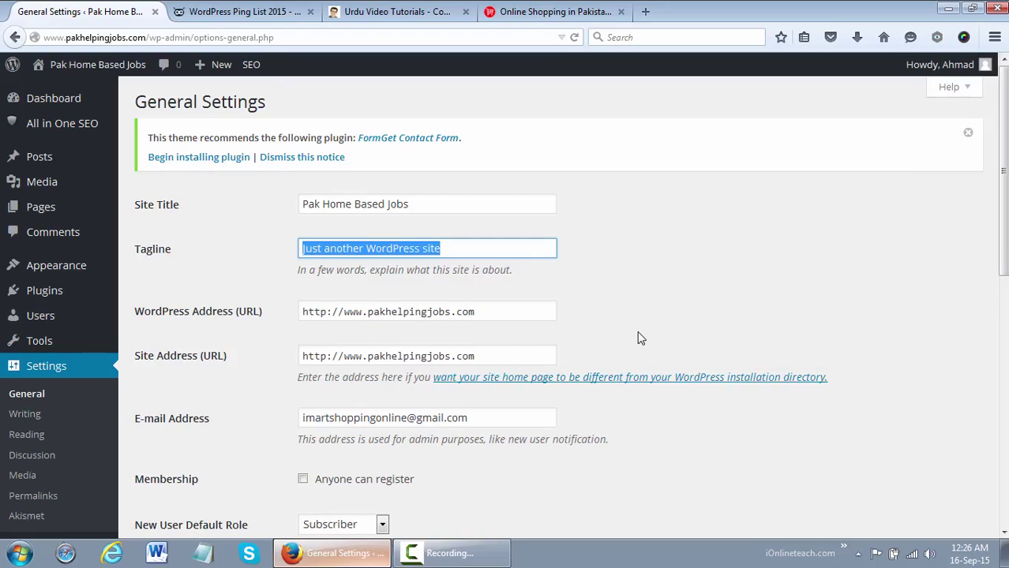
text(We)
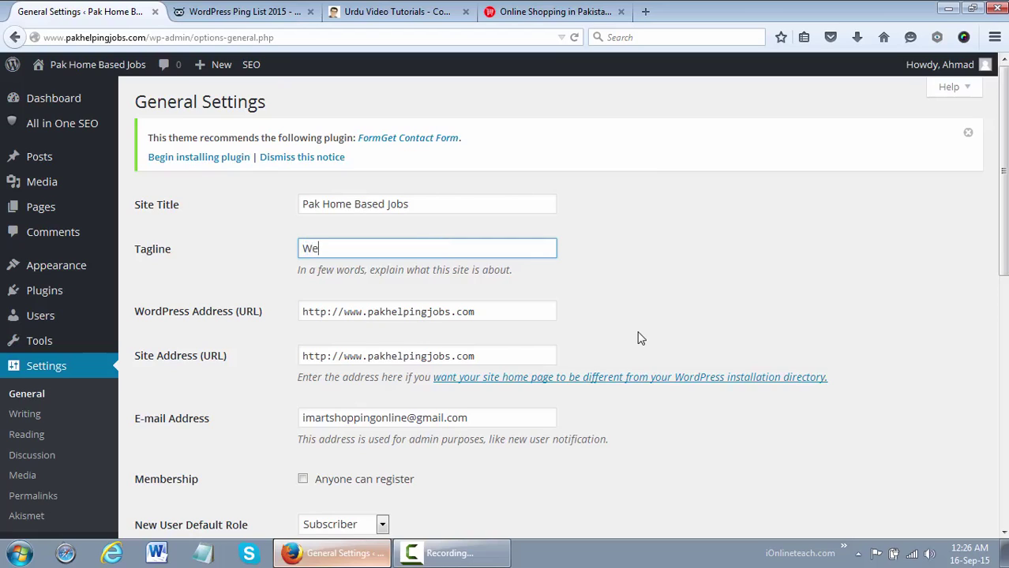
text( Provide Jobs)
click(550, 316)
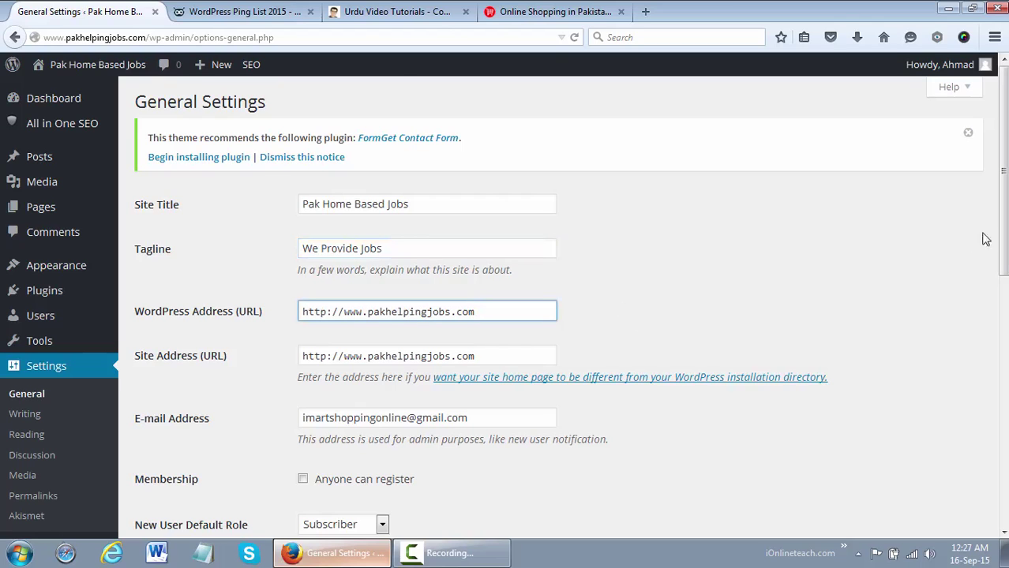
Enable 'Anyone can register' and keep Subscriber as the new-user default role
scroll(991, 237, down, 3)
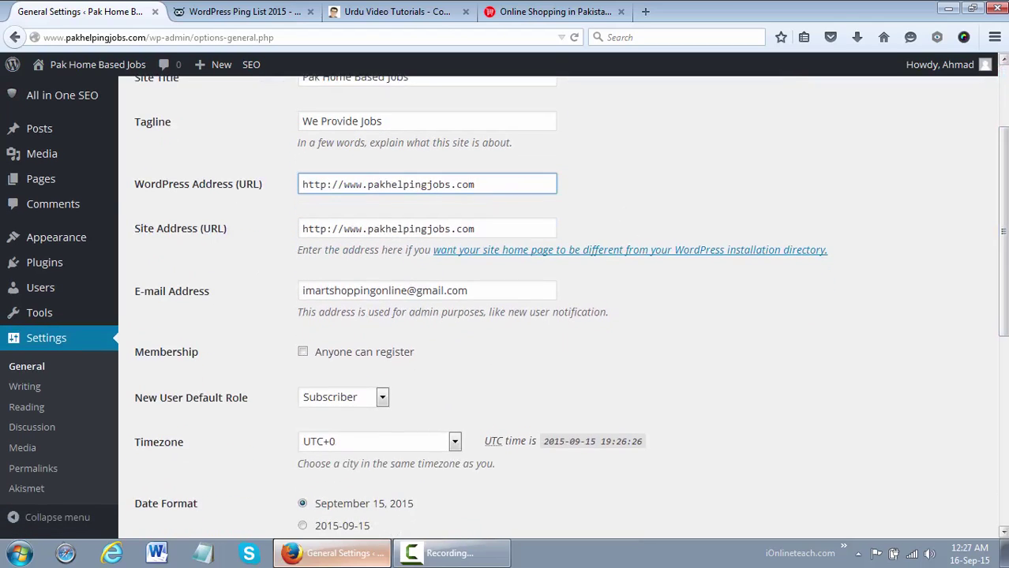
click(536, 288)
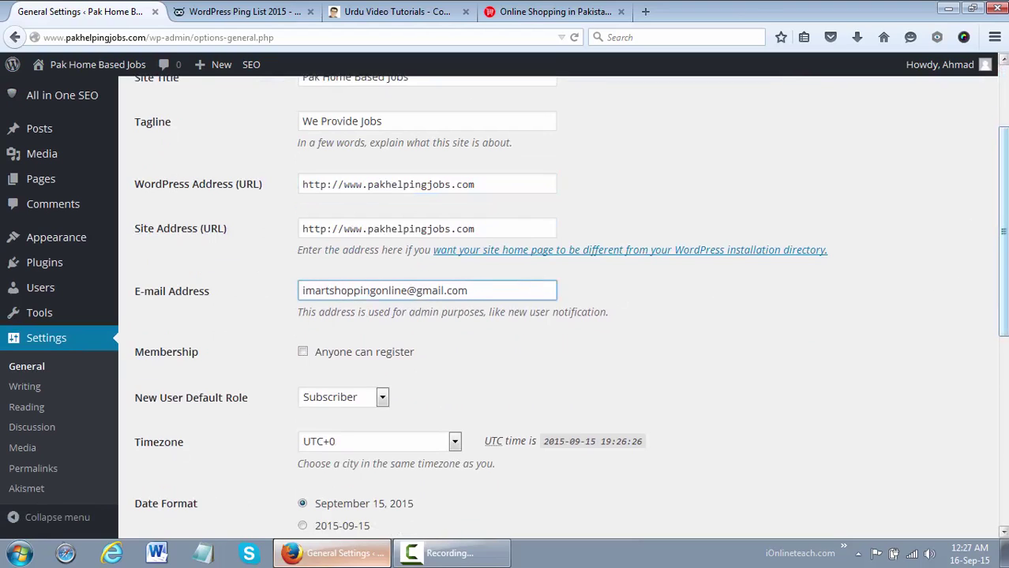
scroll(961, 286, down, 4)
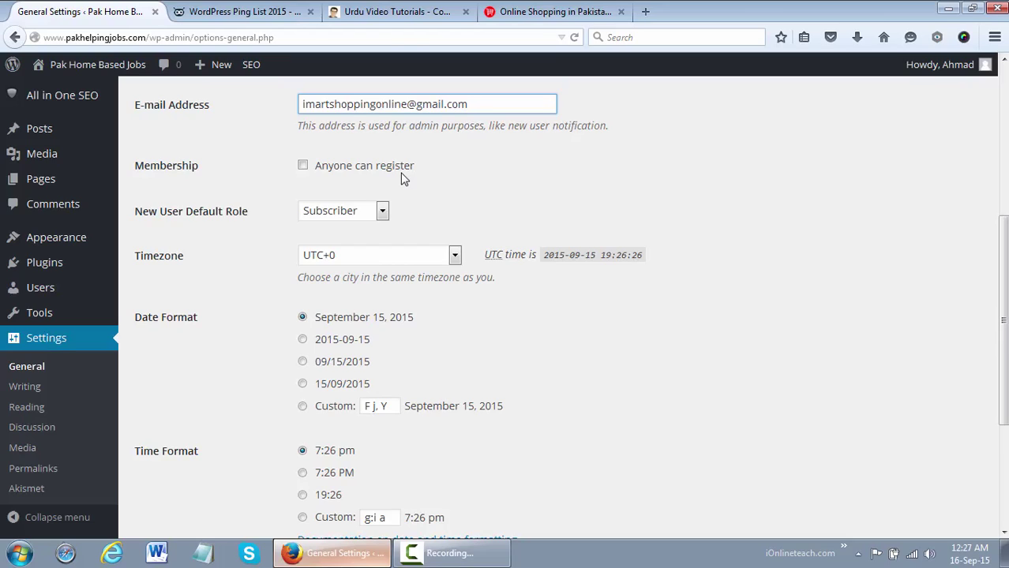
click(343, 172)
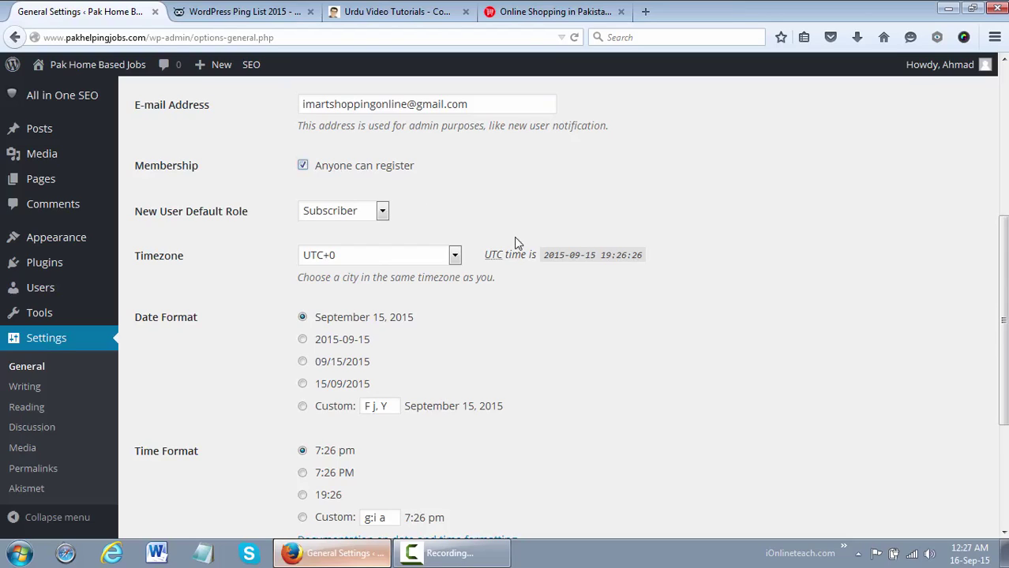
click(361, 211)
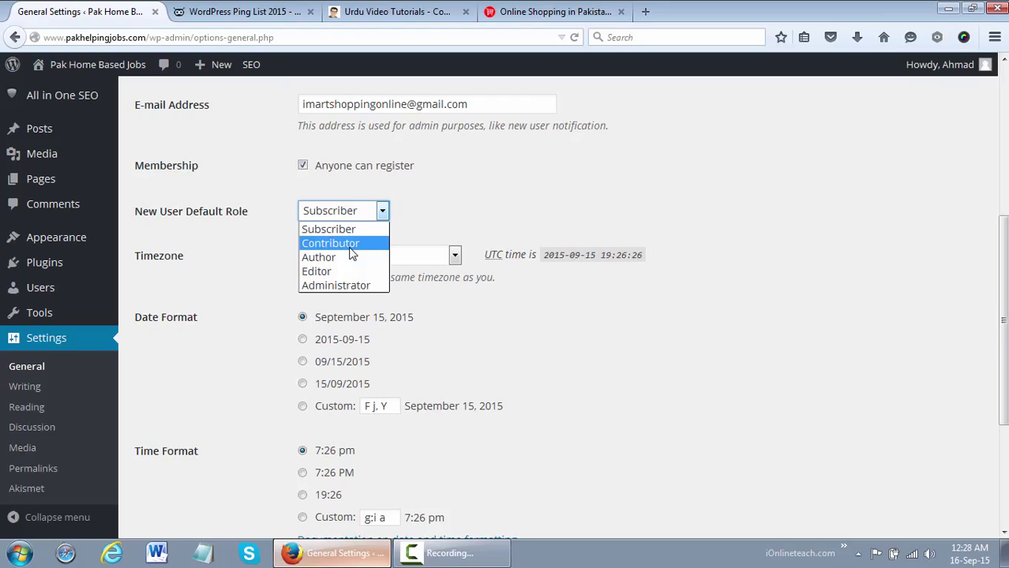
click(445, 214)
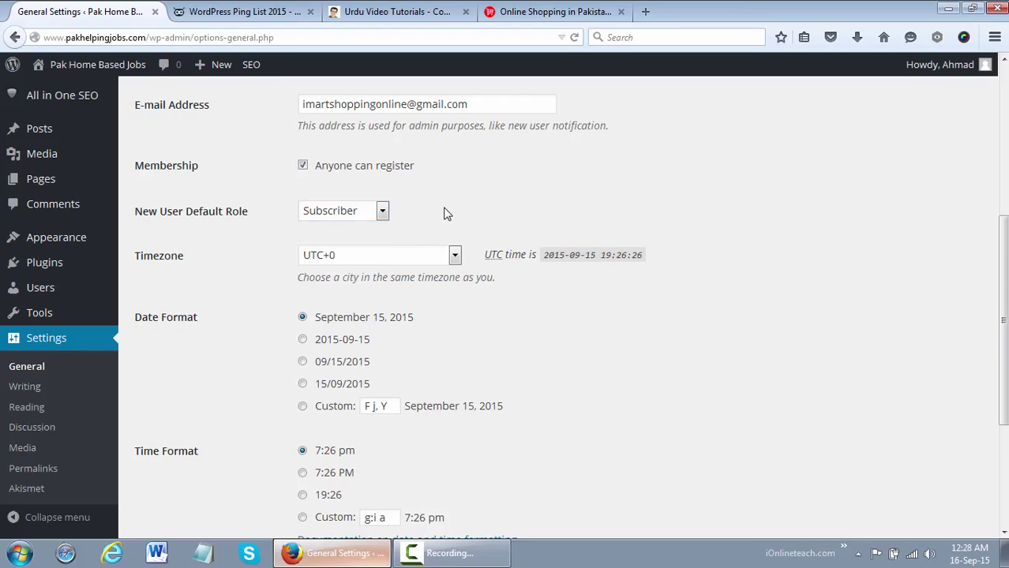
click(454, 256)
Keep timezone UTC+0, week starting Monday, and site language English (United States)
click(454, 256)
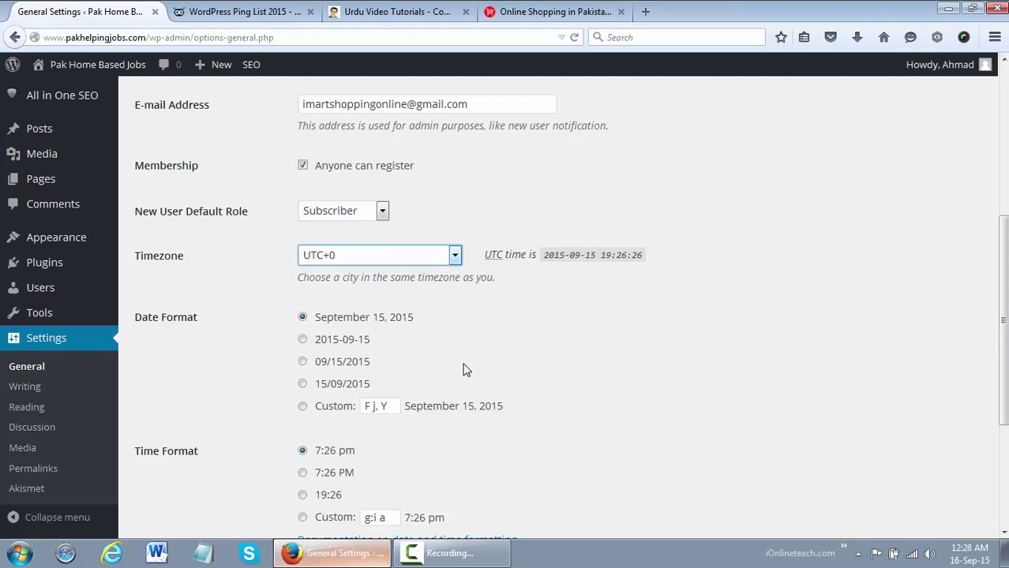
scroll(1001, 336, down, 3)
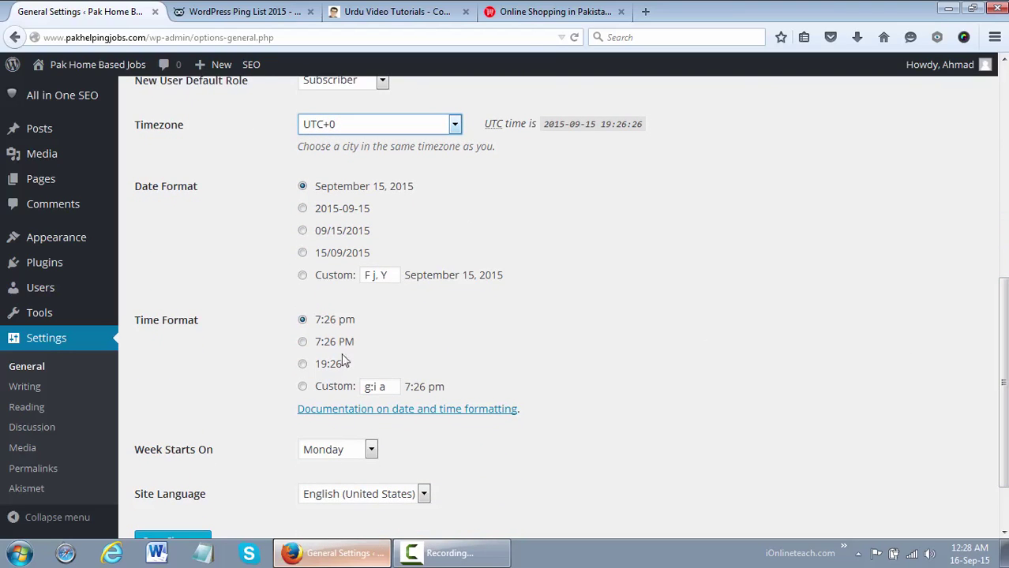
scroll(1000, 379, down, 1)
scroll(1002, 401, down, 1)
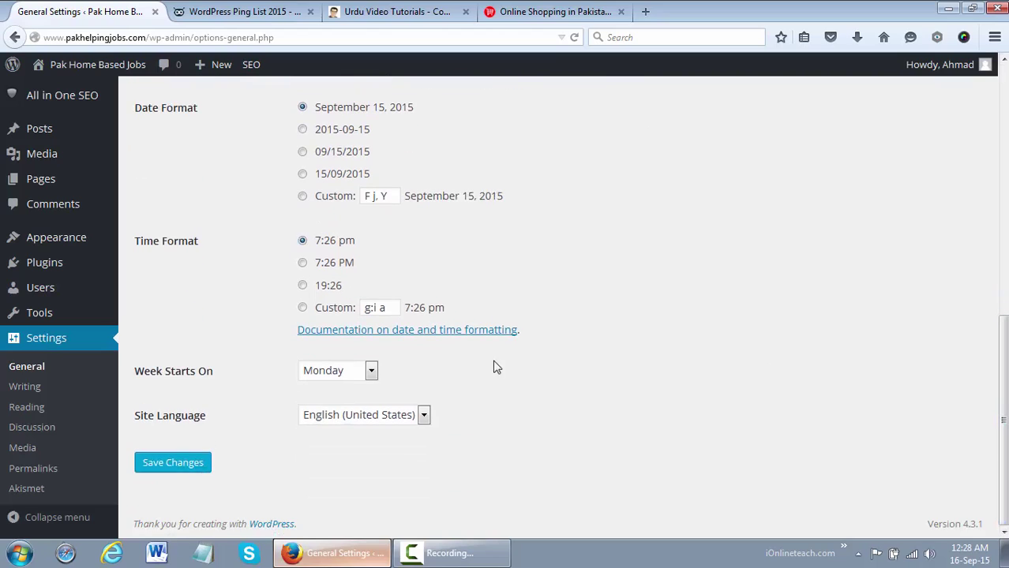
click(371, 371)
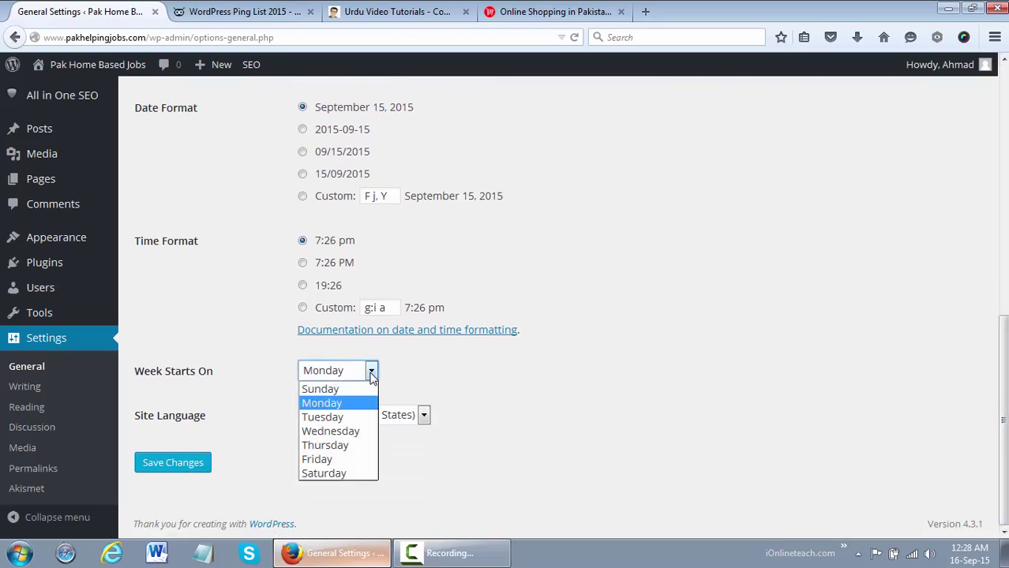
click(430, 380)
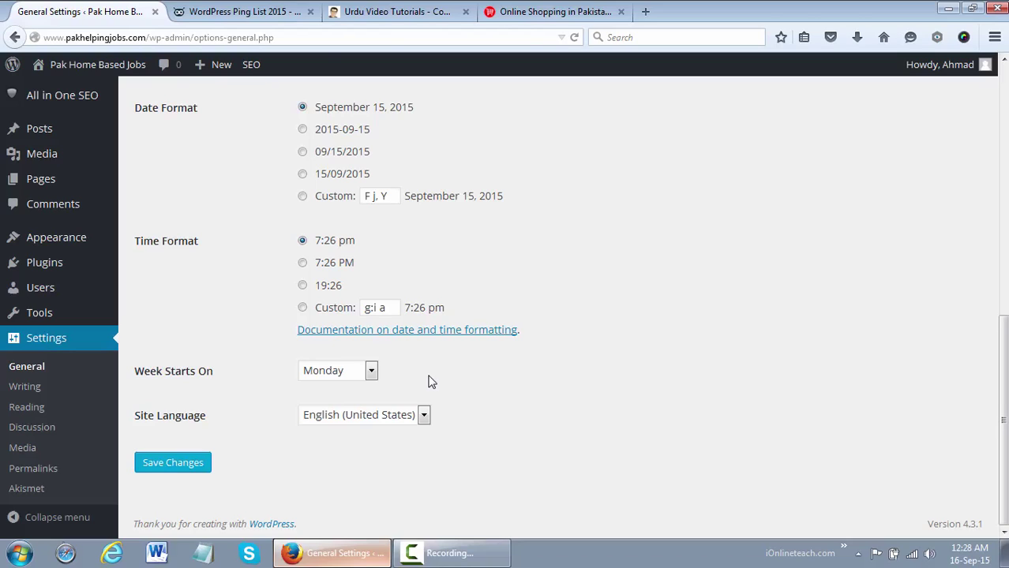
click(402, 416)
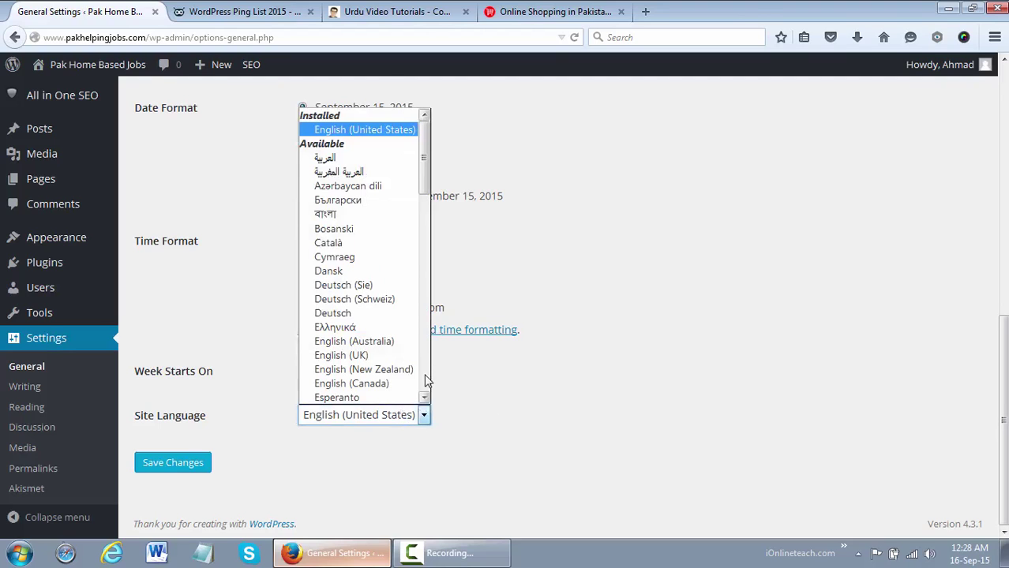
click(424, 379)
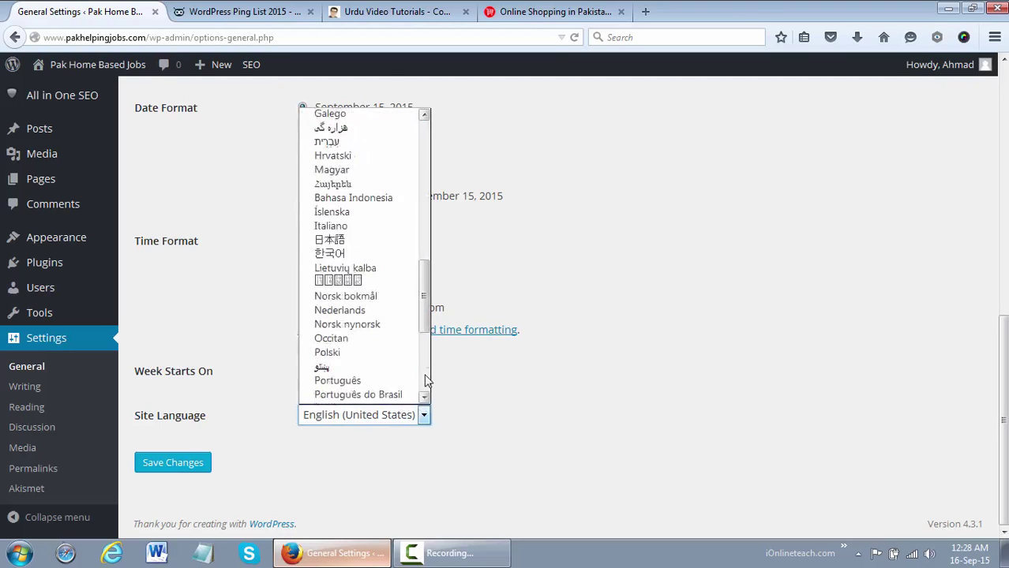
click(529, 367)
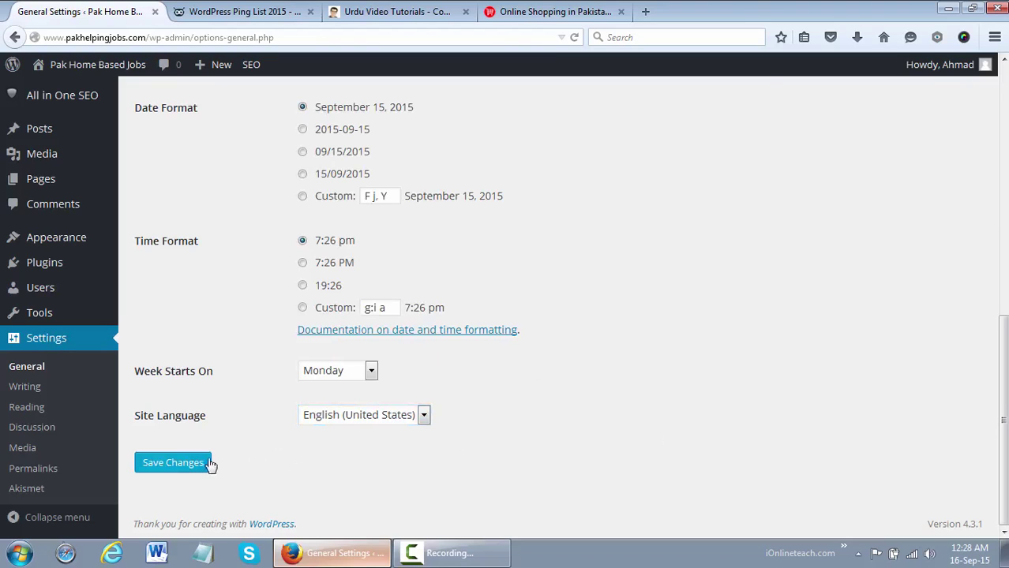
Untick 'Anyone can register' and save the General Settings
scroll(505, 316, up, 5)
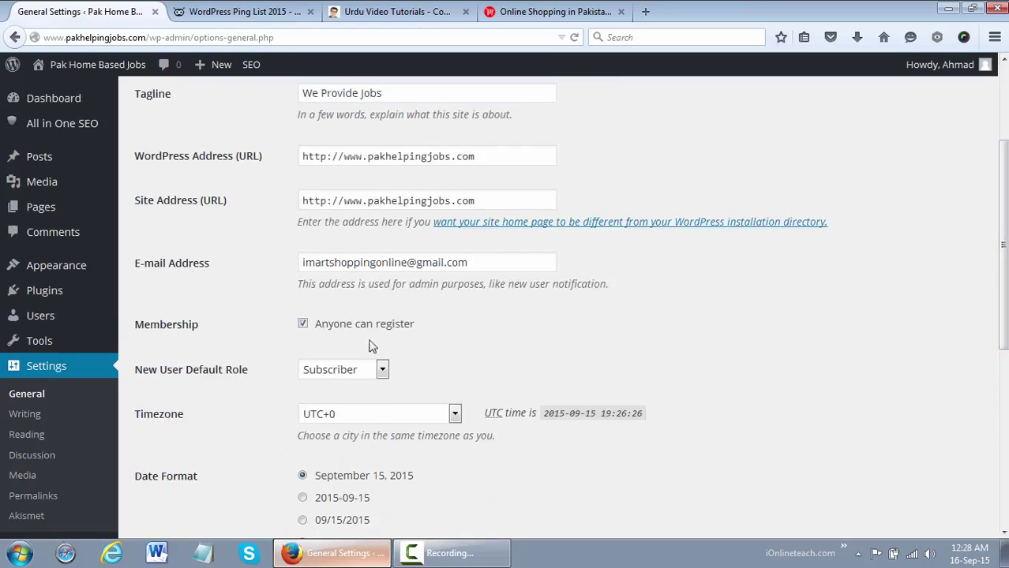
click(320, 328)
scroll(713, 355, down, 5)
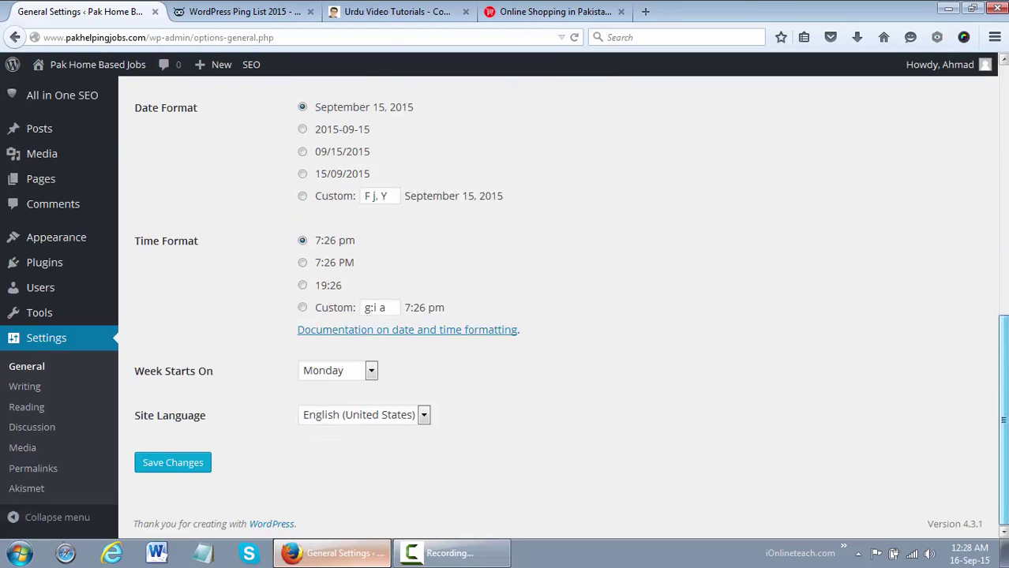
click(173, 469)
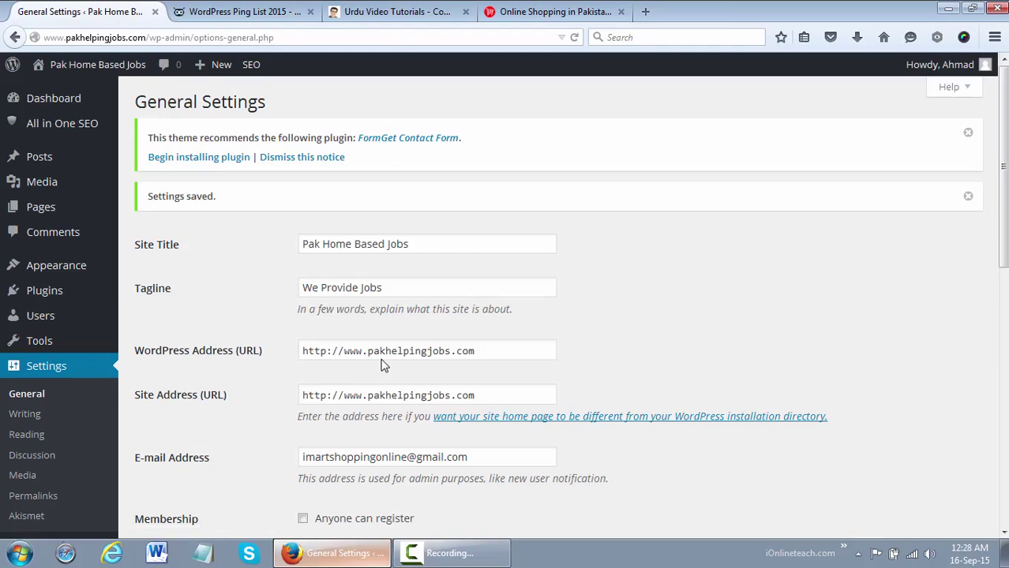
In Writing Settings, keep Uncategorized as default category and Standard as default post format
click(47, 413)
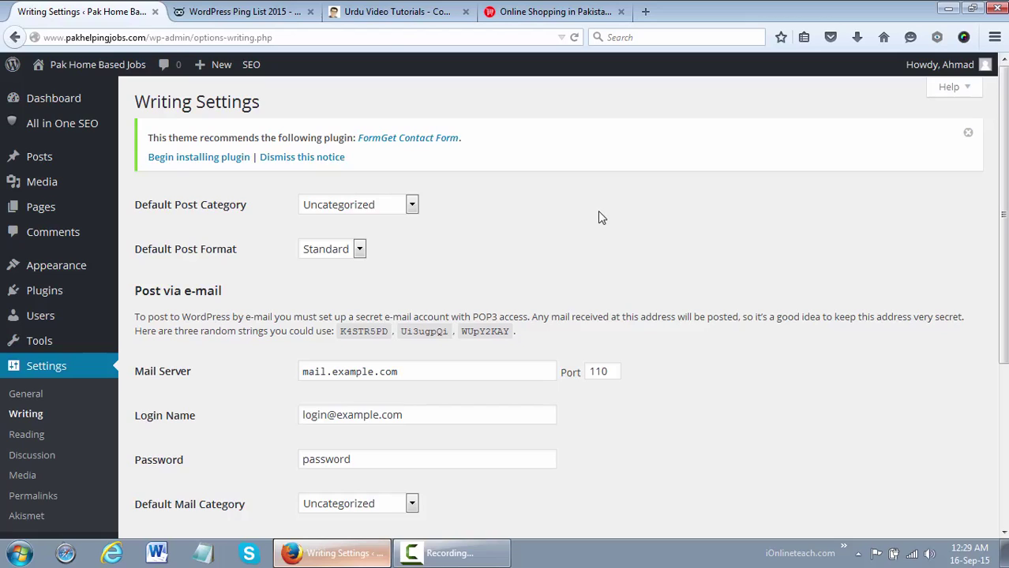
click(408, 206)
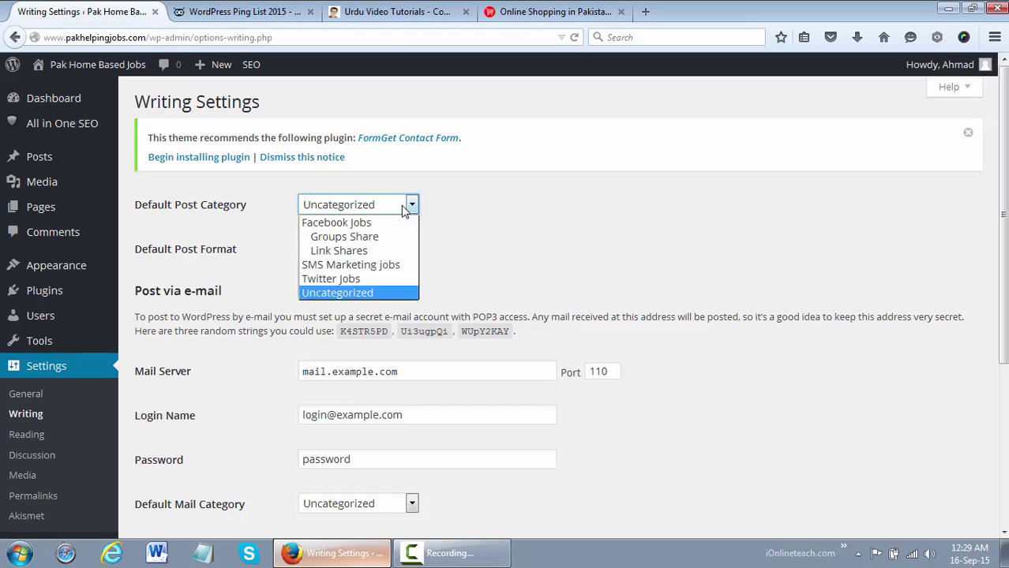
click(484, 213)
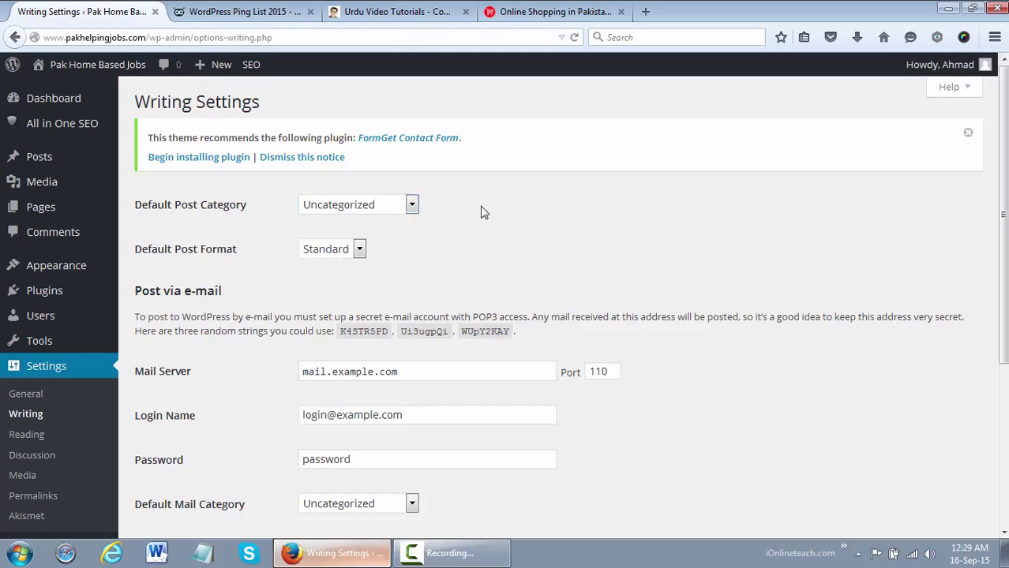
click(390, 207)
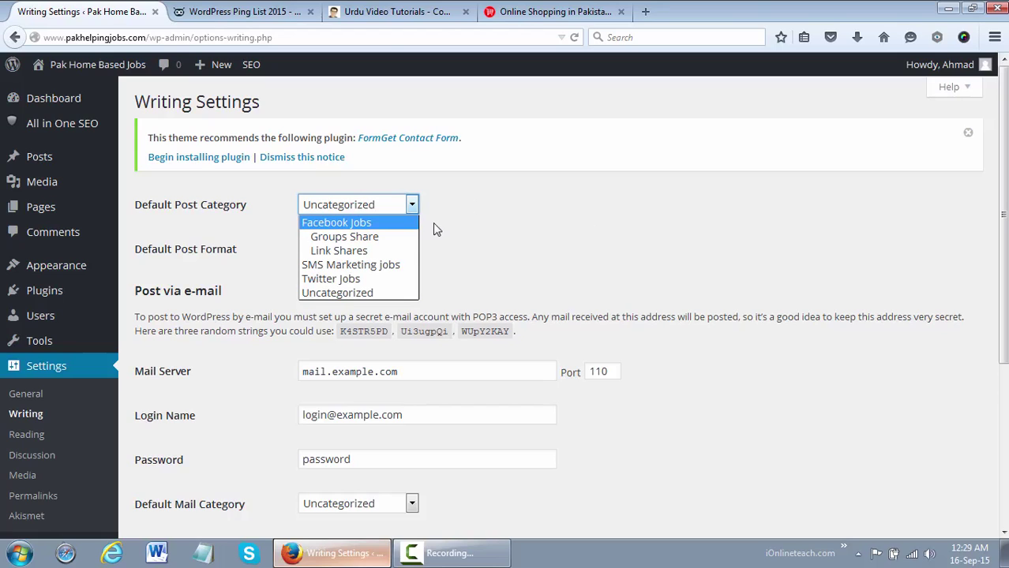
click(511, 232)
click(357, 249)
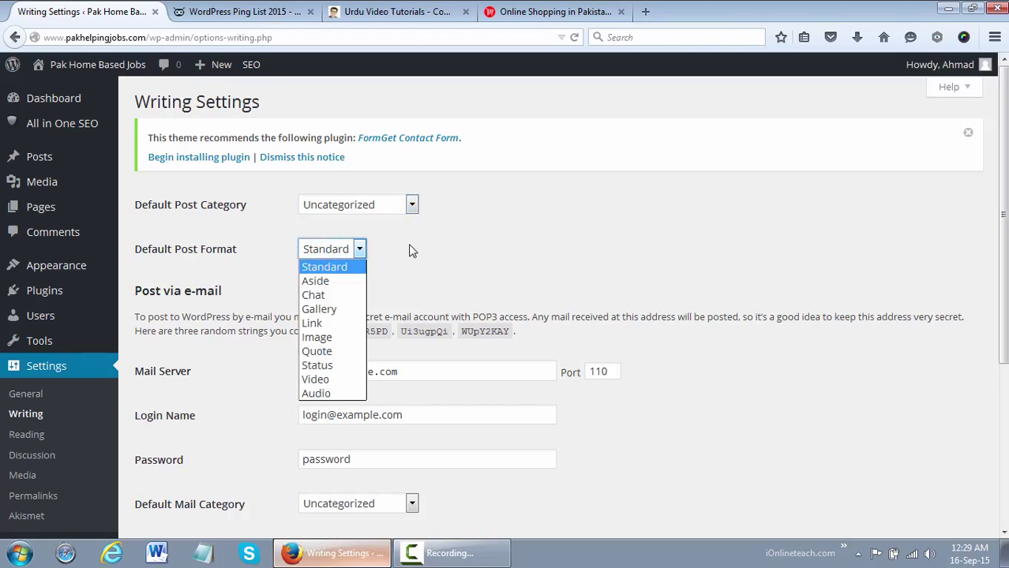
click(427, 303)
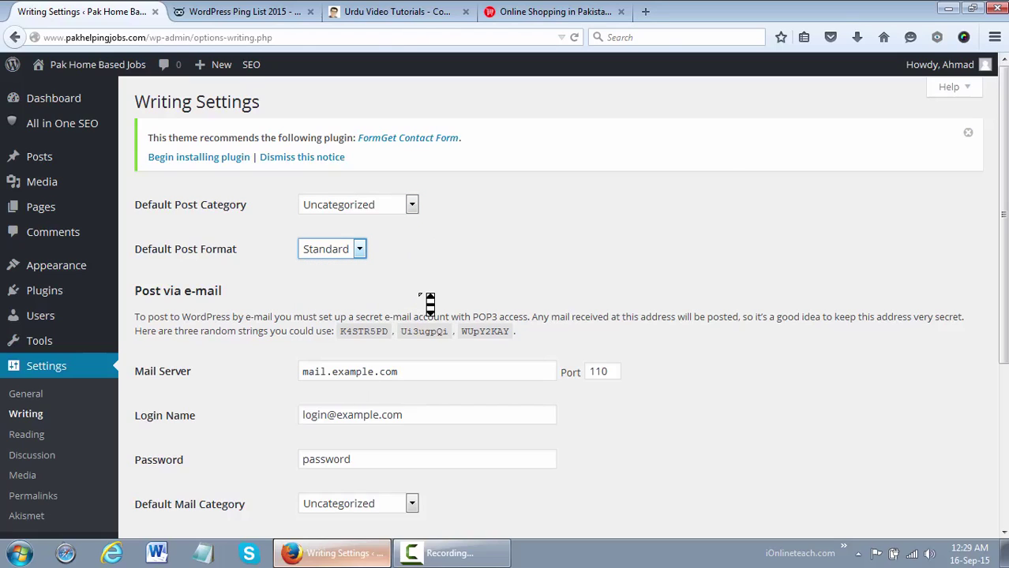
click(345, 254)
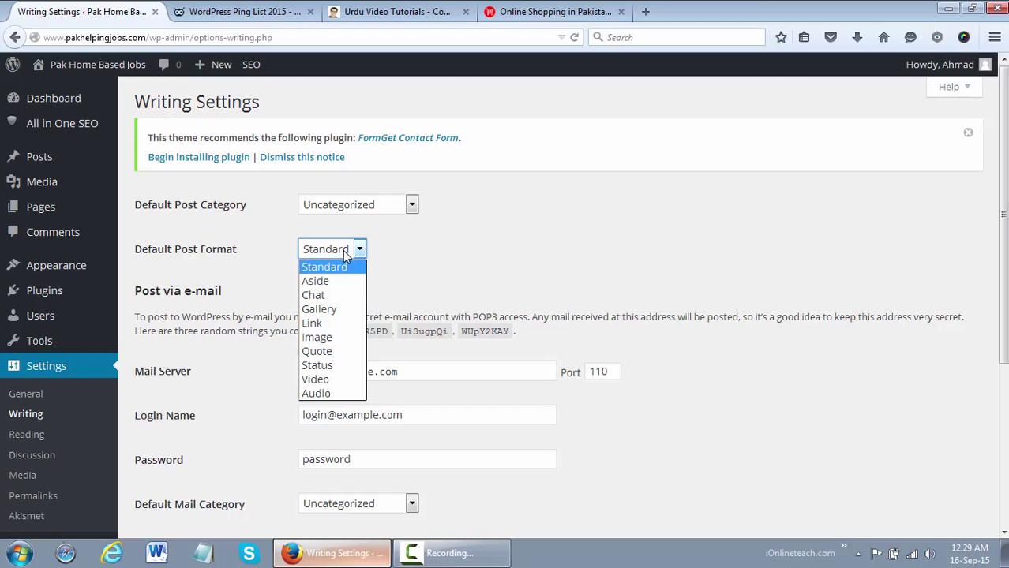
click(433, 245)
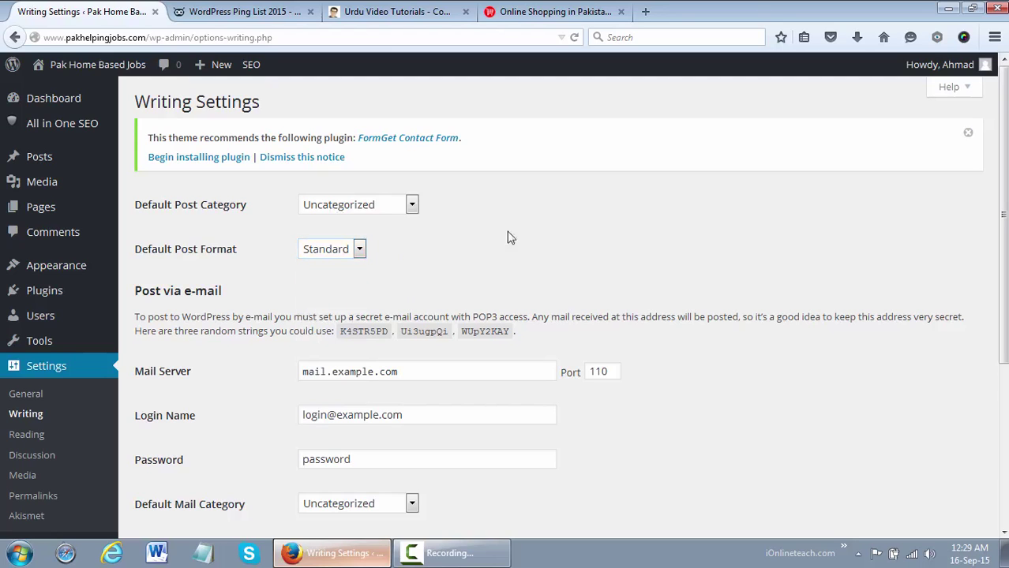
scroll(787, 286, down, 2)
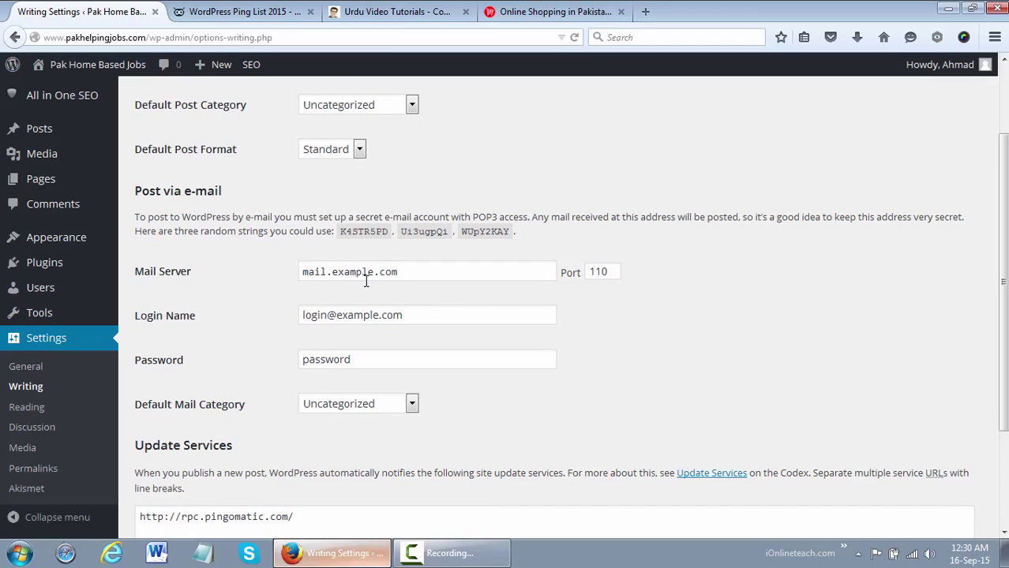
Replace the Mail Server entry with the site's info e-mail address
drag(397, 273, 259, 267)
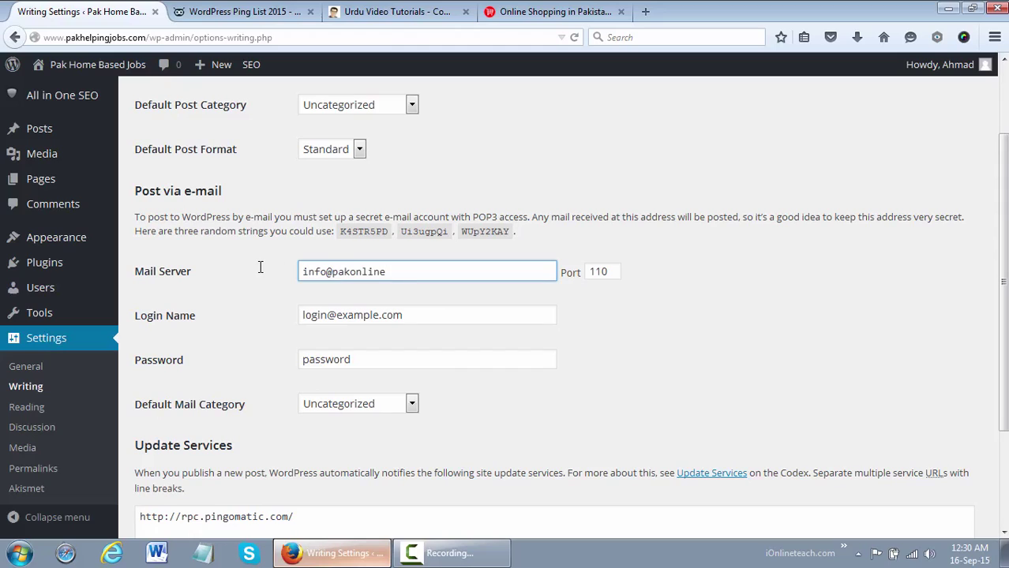
scroll(486, 318, down, 1)
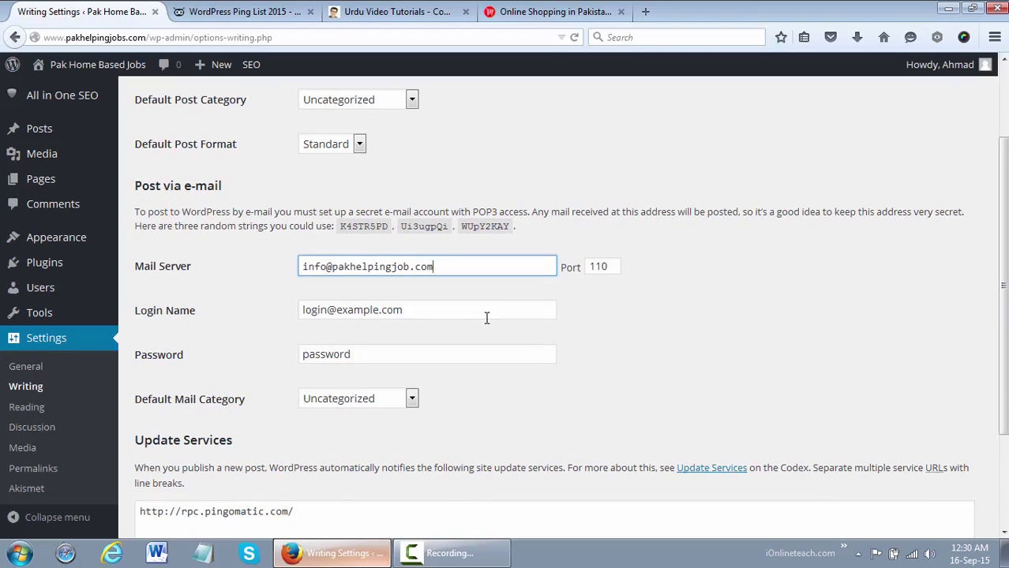
Keep Uncategorized as the mail category, then clear the Mail Server field entirely
click(420, 309)
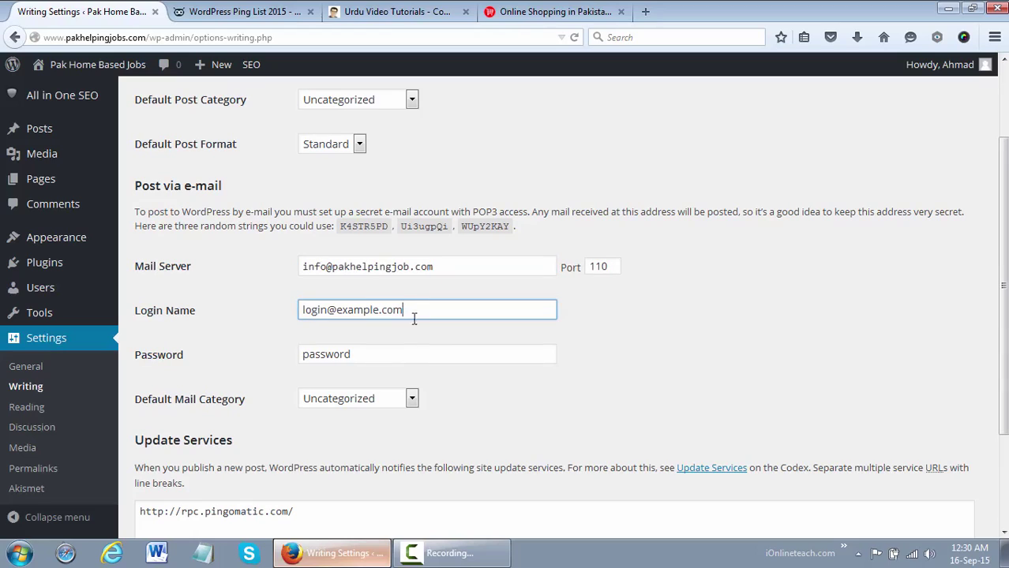
click(396, 354)
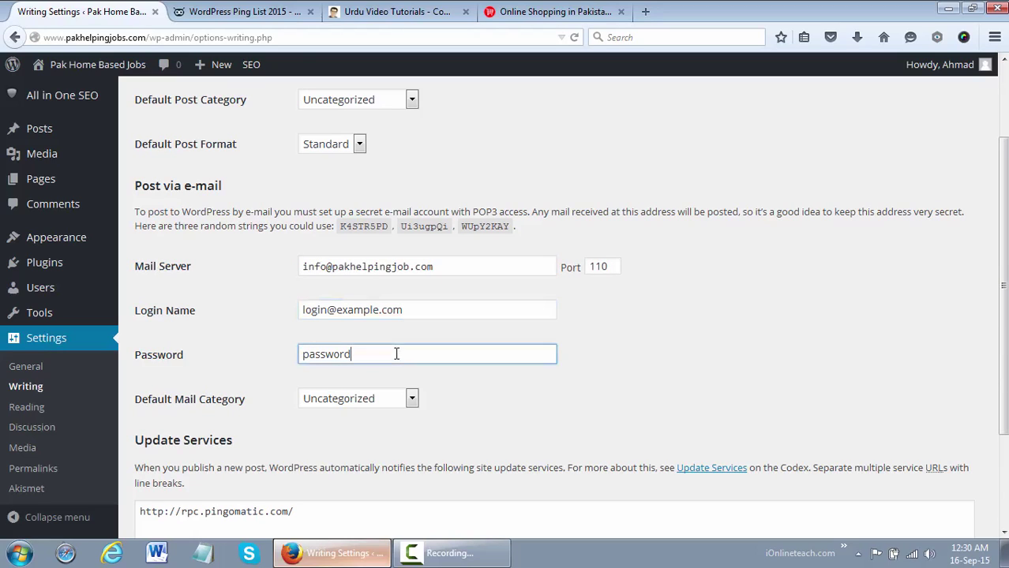
click(411, 400)
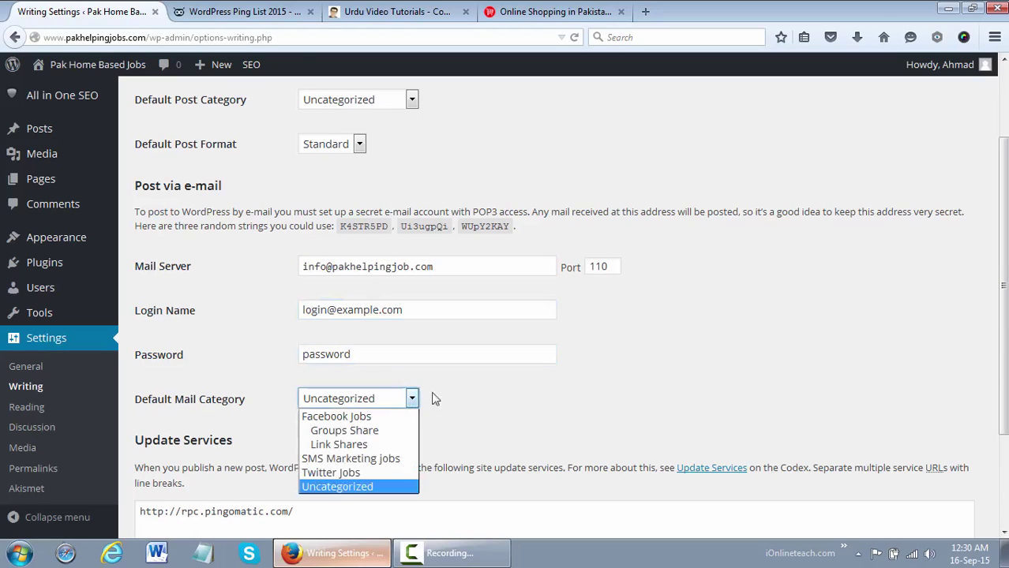
click(474, 384)
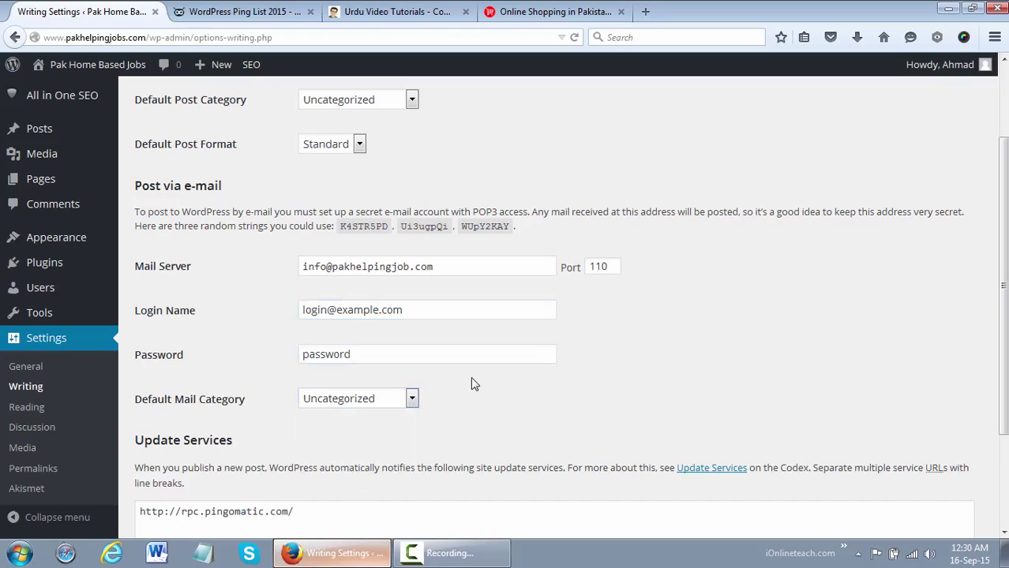
click(445, 268)
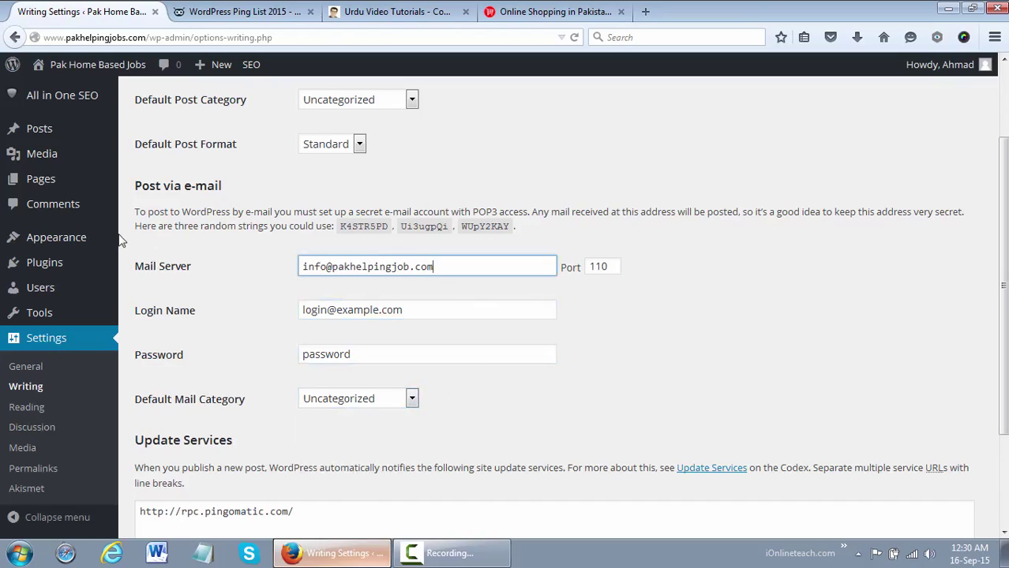
drag(447, 272, 274, 269)
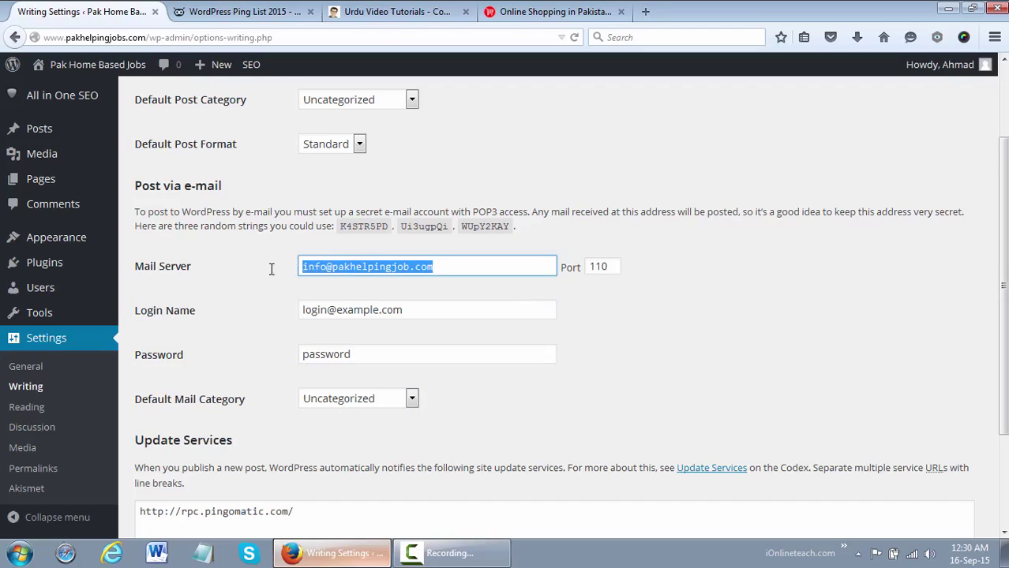
key(BackSpace)
click(711, 389)
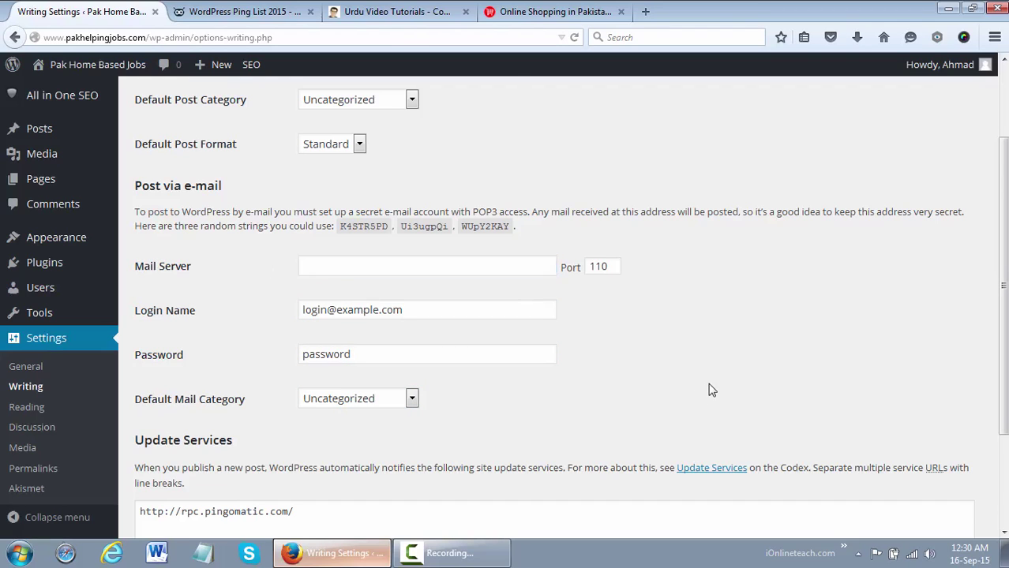
scroll(1001, 315, down, 2)
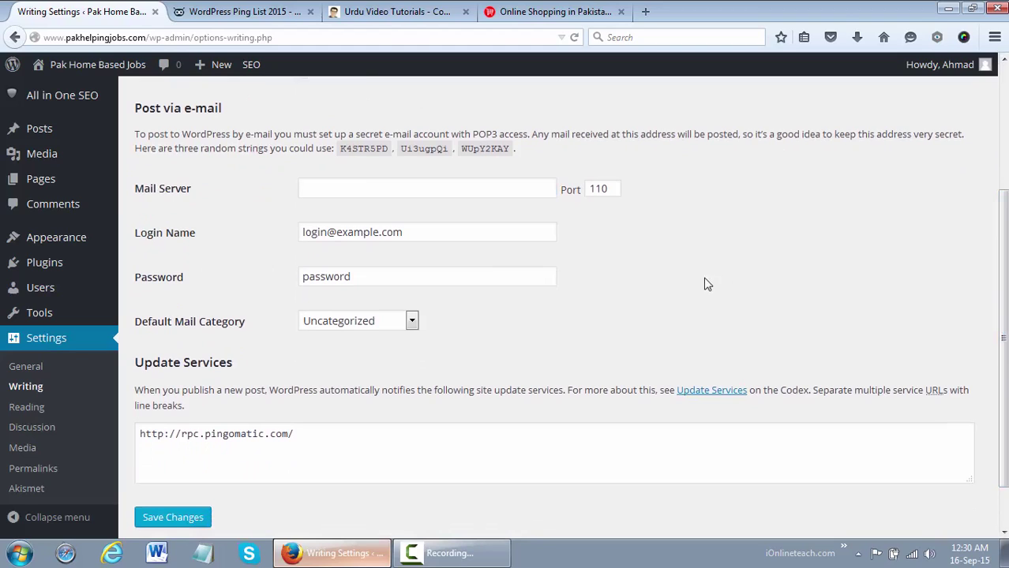
scroll(1001, 332, down, 2)
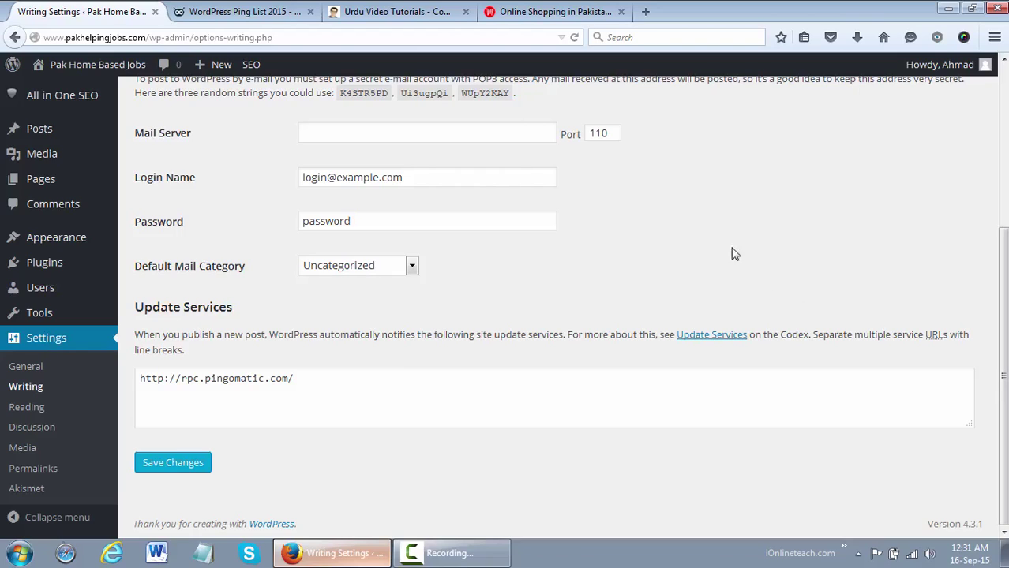
Select and copy every ping service URL listed in the WordPress Ping List 2015 article
click(264, 9)
drag(1002, 268, 1002, 75)
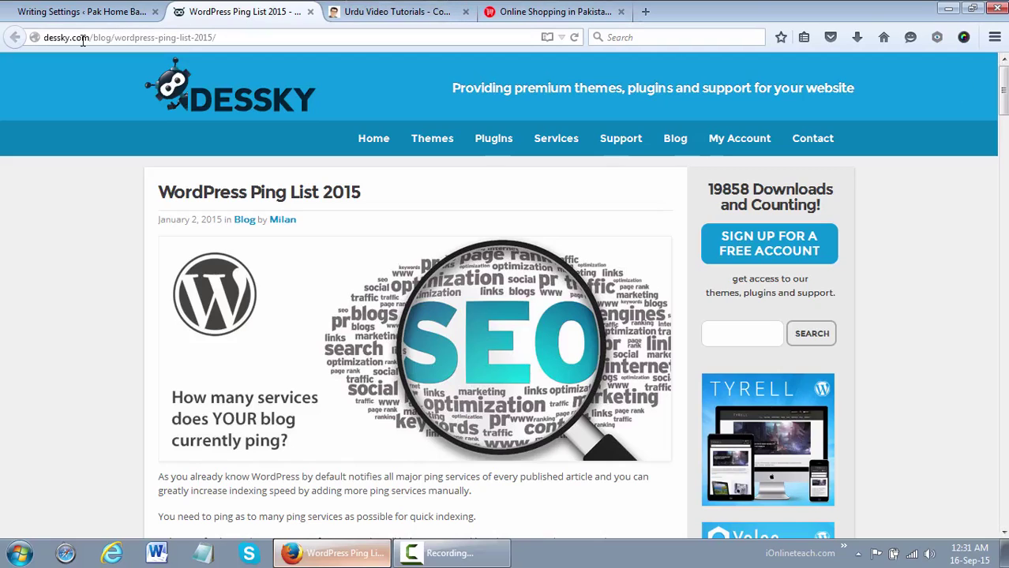
drag(90, 38, 54, 45)
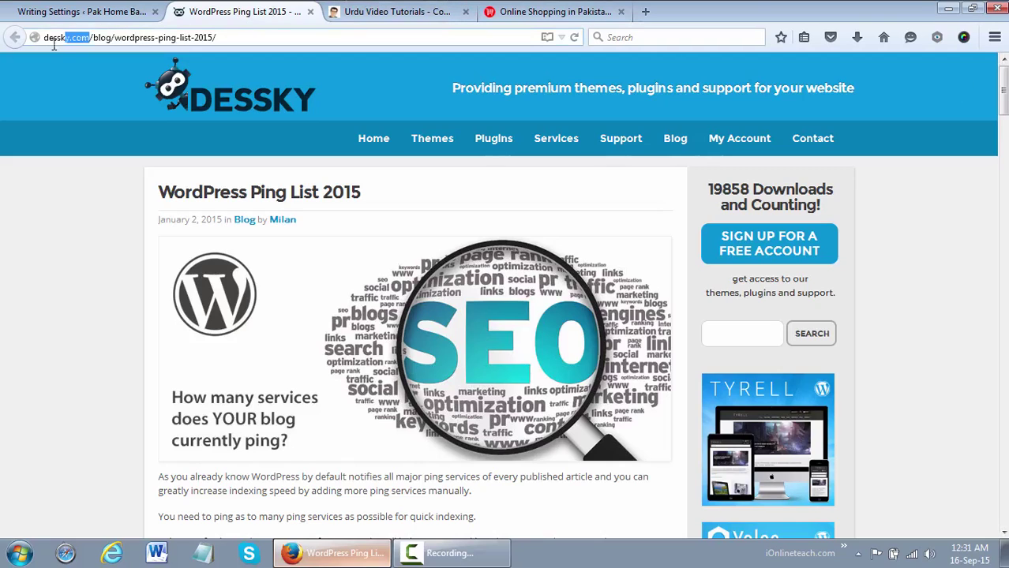
click(68, 99)
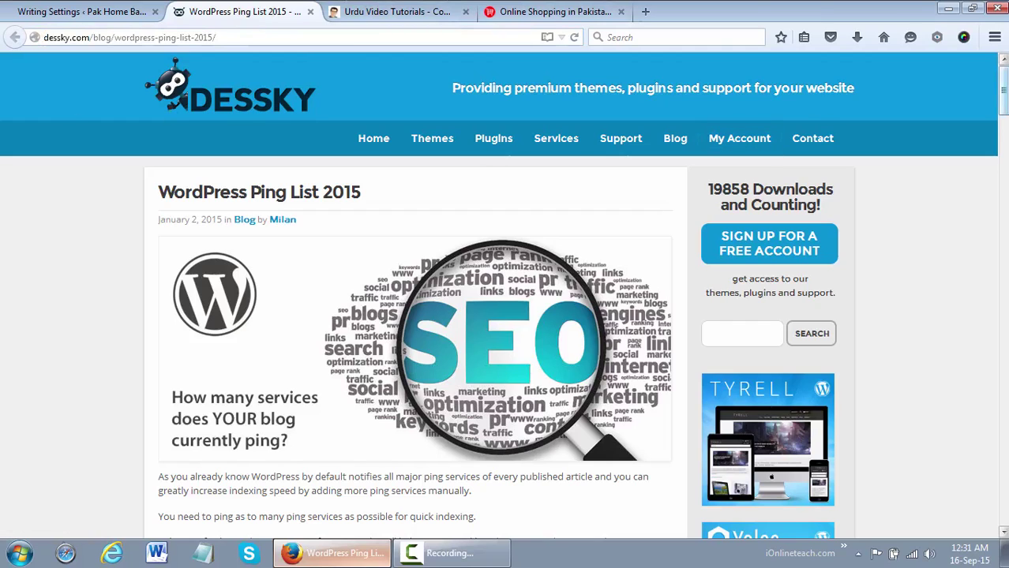
scroll(505, 300, down, 7)
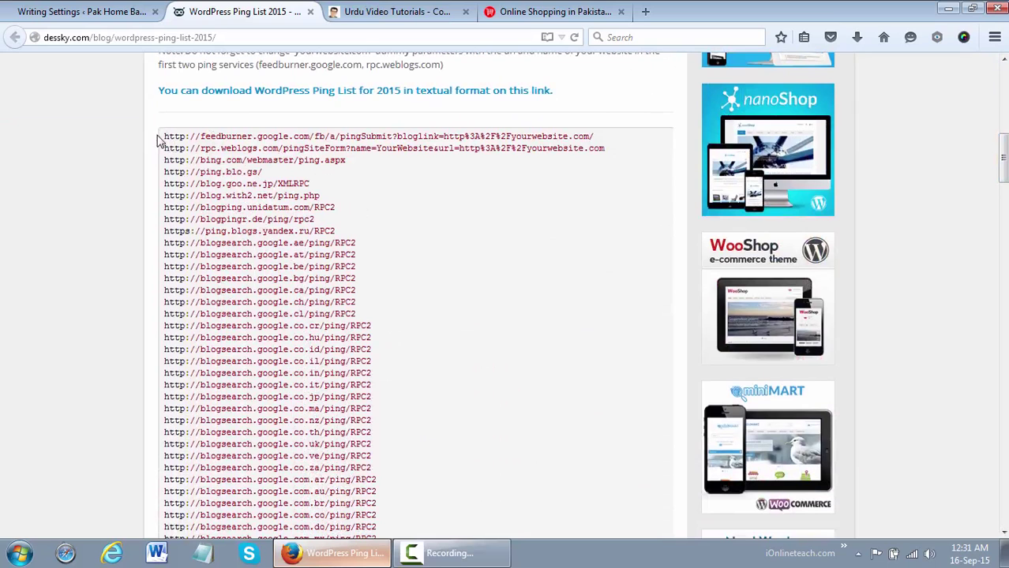
drag(162, 137, 443, 284)
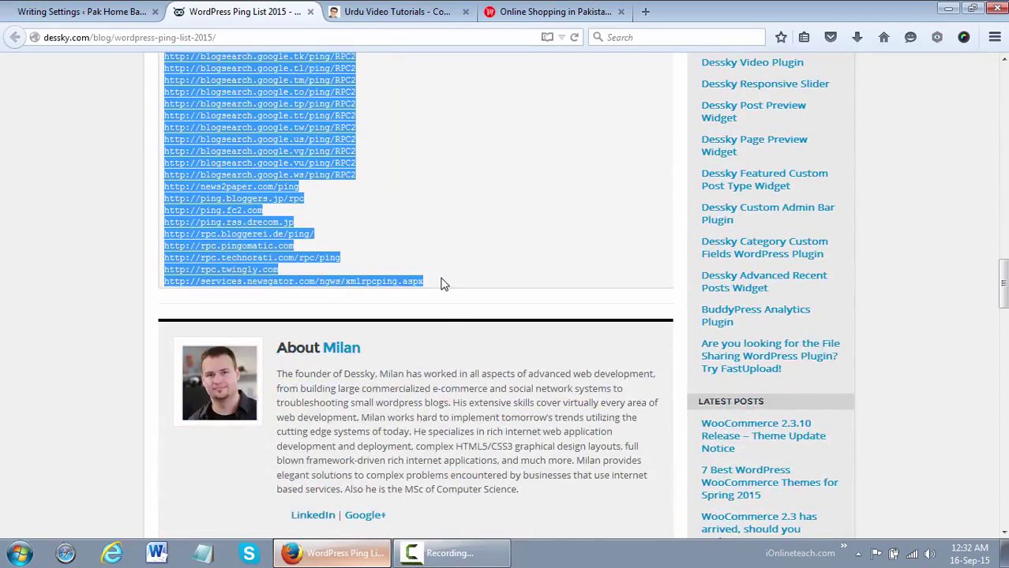
key(ctrl+c)
Paste the copied ping URLs into the Update Services box and enlarge the box
click(122, 17)
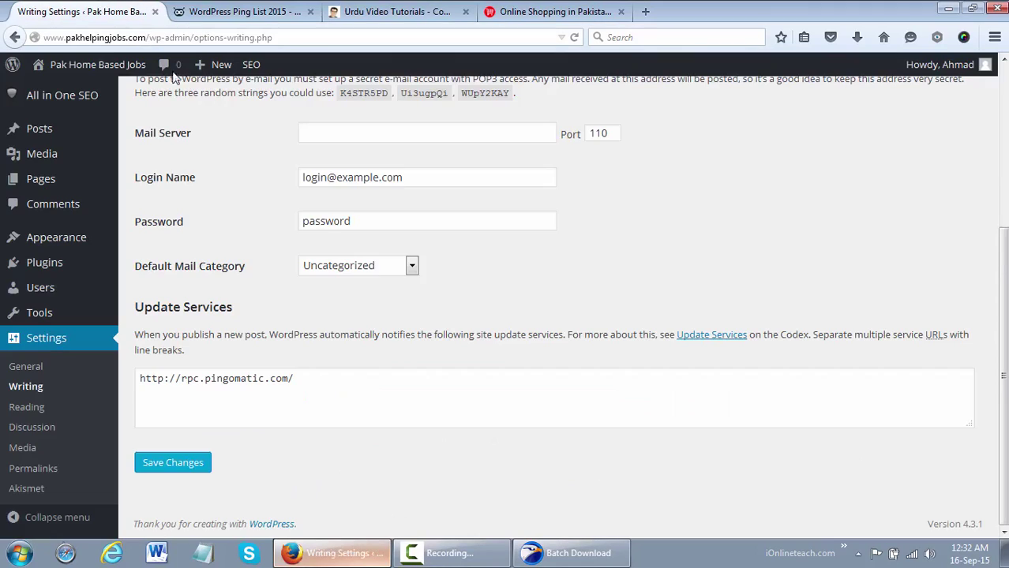
click(574, 564)
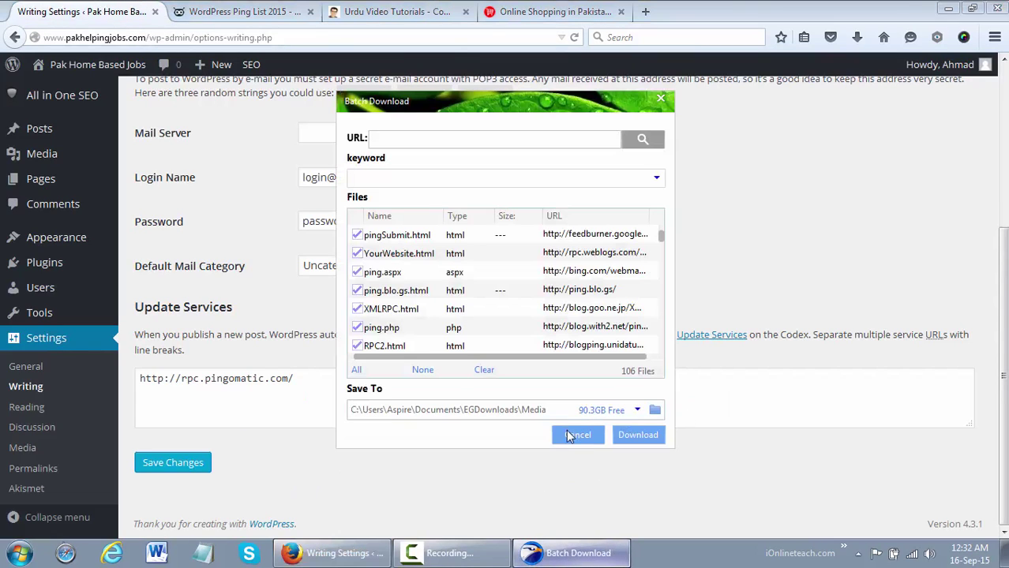
click(578, 436)
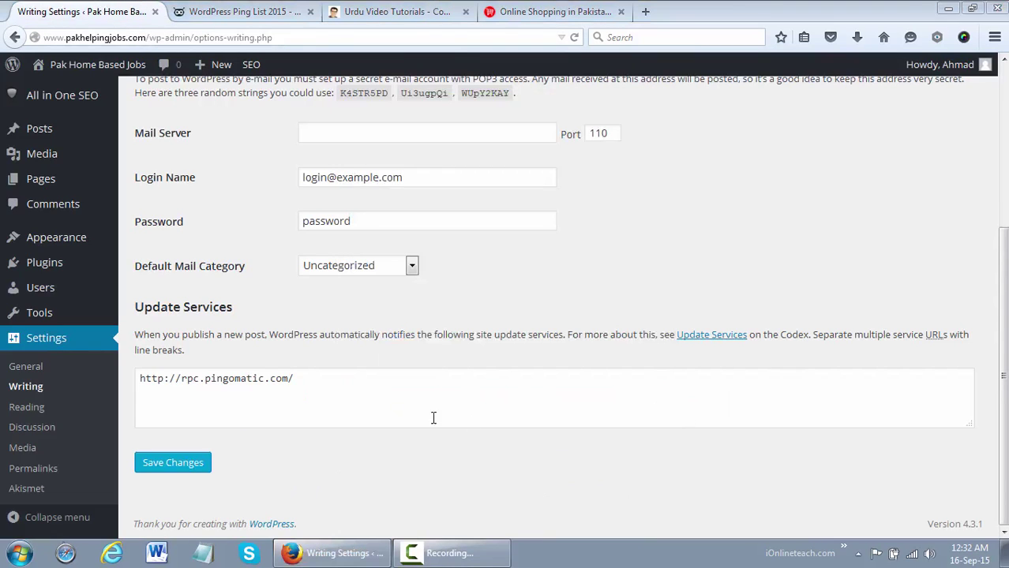
click(381, 397)
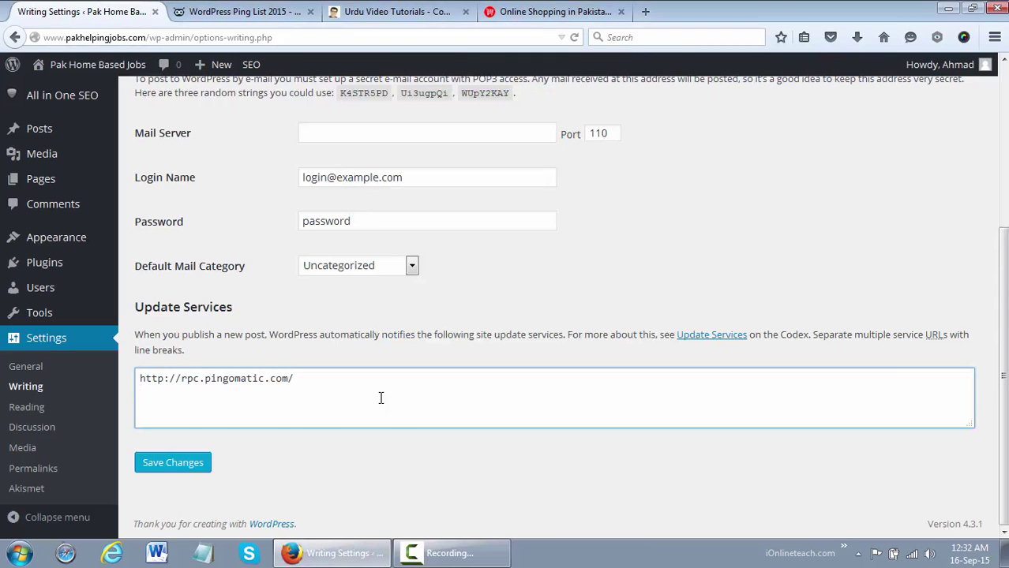
key(ctrl+v)
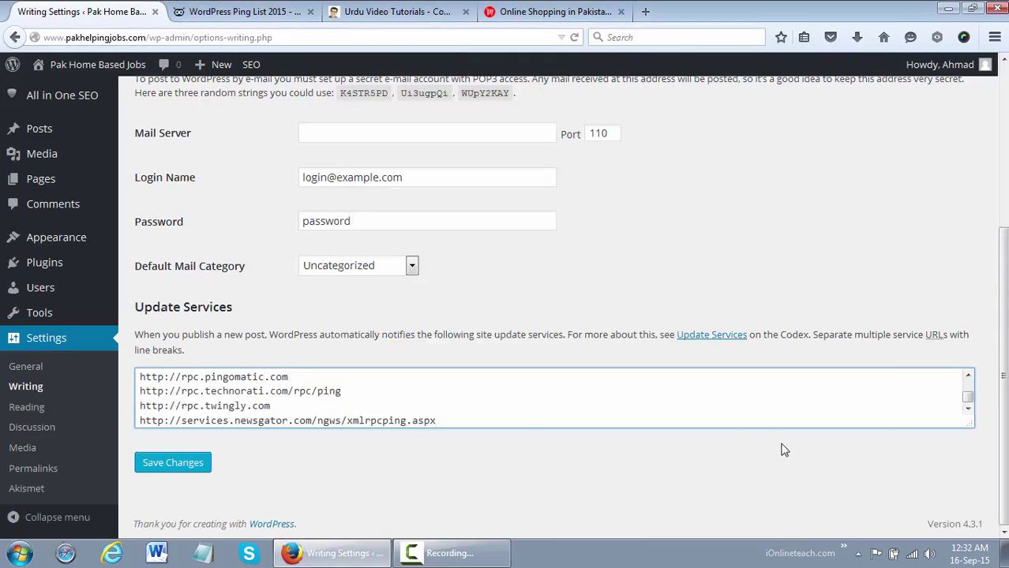
drag(968, 427, 976, 561)
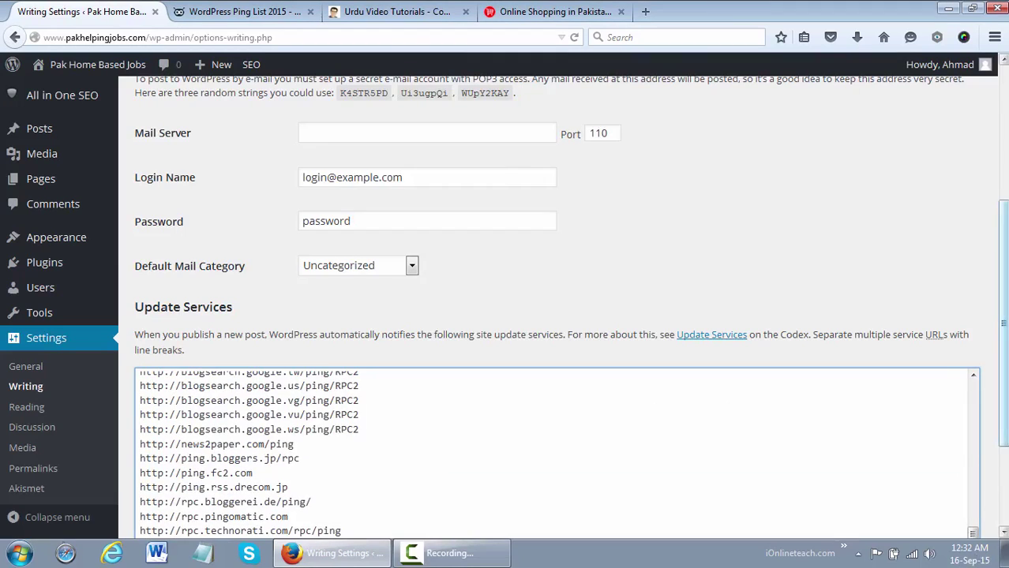
scroll(976, 405, down, 3)
drag(976, 405, 976, 244)
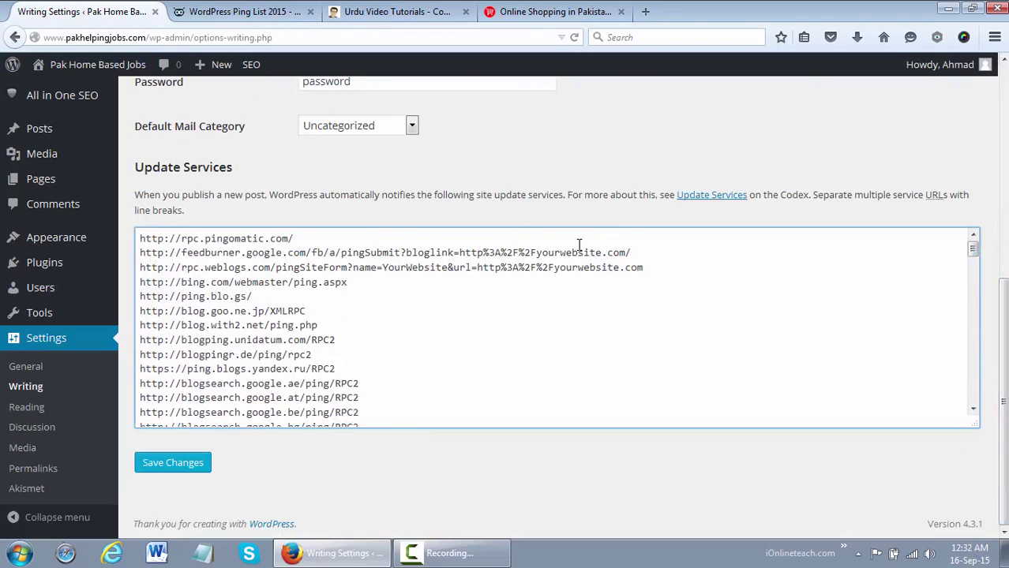
Replace 'yourwebsite' with pakhelpingjobs in the Feedburner and Weblogs ping URLs
click(537, 253)
key(shift+Right)
key(shift+Right)
key(shift+Right)
key(shift+Right)
key(shift+Right)
key(shift+Right)
key(shift+Right)
key(shift+Right)
key(shift+Right)
key(shift+Right)
key(shift+Right)
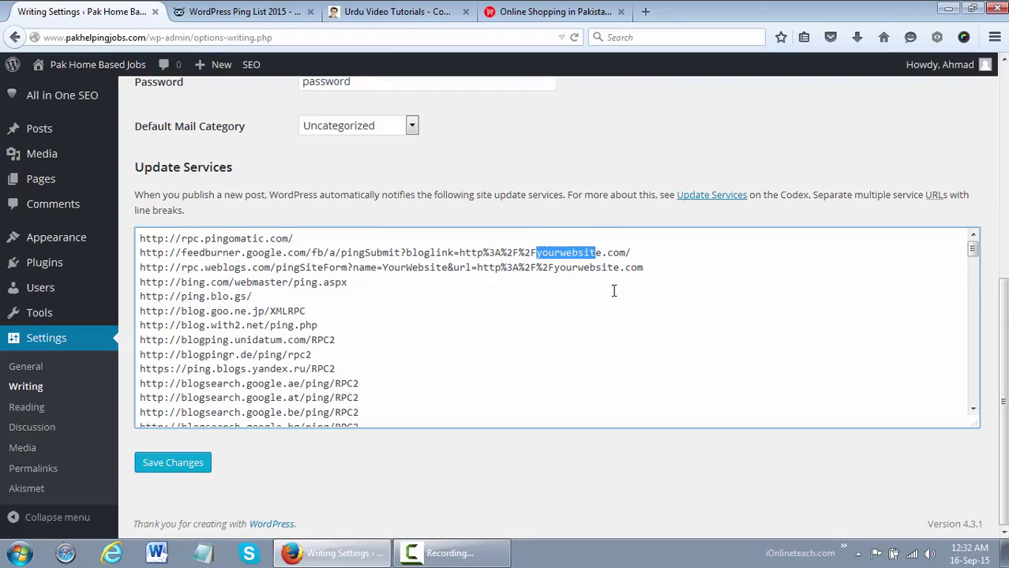
key(shift+Left)
text(pak)
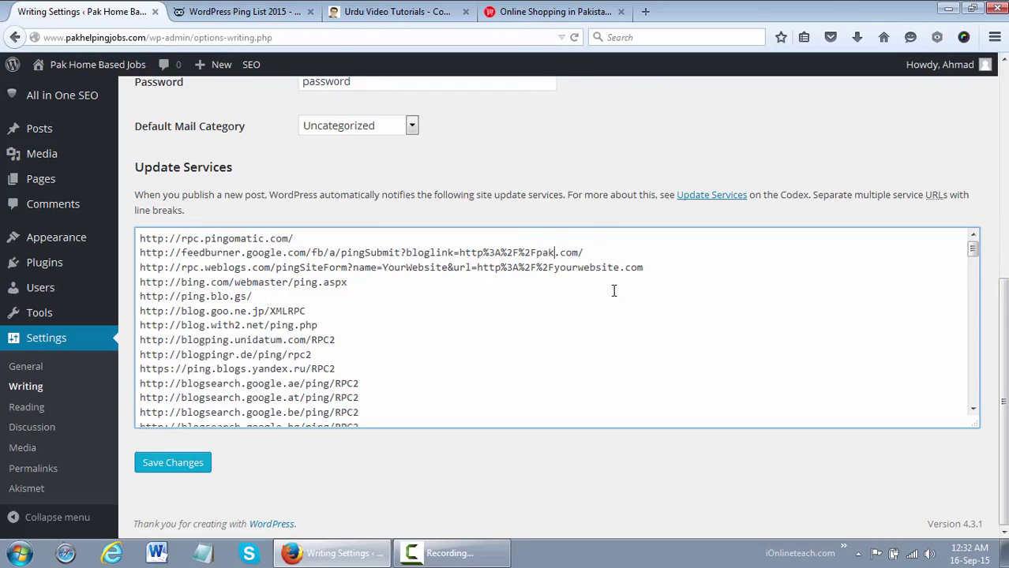
text(helpinghjo)
key(BackSpace)
key(BackSpace)
key(BackSpace)
text(jobs)
key(shift+Left)
key(shift+Left)
key(shift+Left)
key(shift+Left)
key(shift+Left)
key(shift+Left)
key(shift+Left)
key(shift+Left)
key(shift+Left)
key(shift+Left)
key(shift+Left)
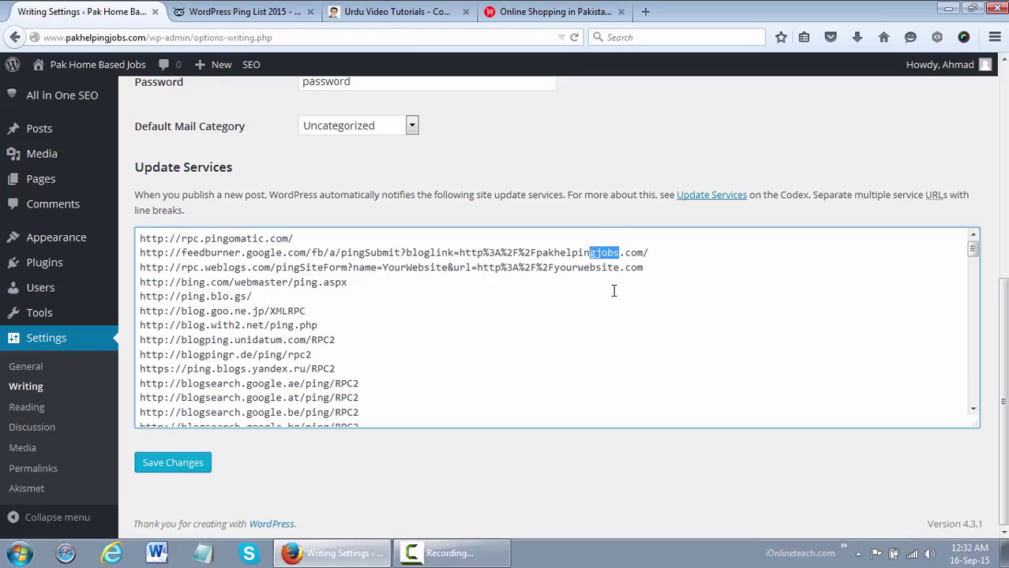
key(shift+Left)
key(shift+Left)
key(shift+Left)
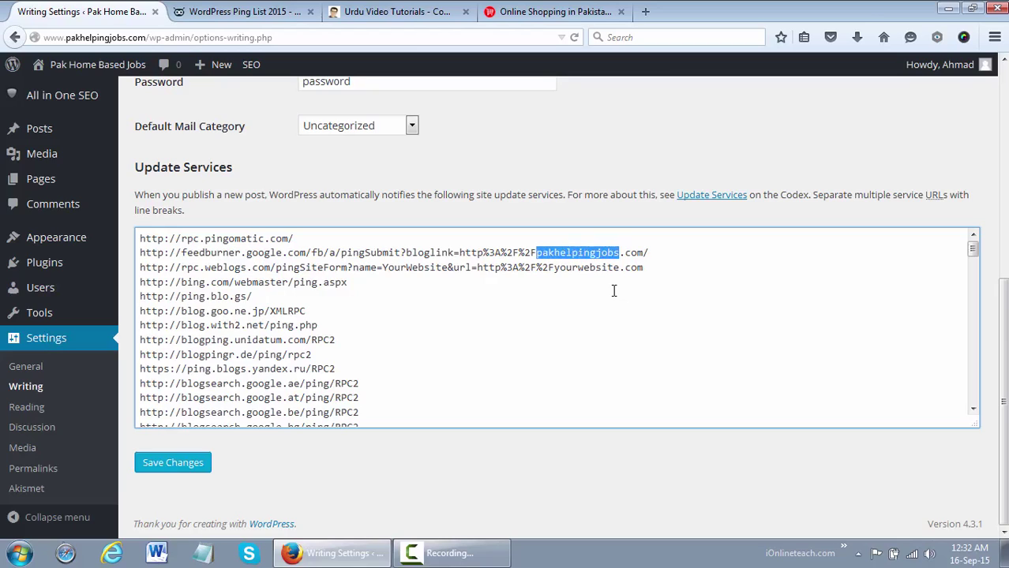
drag(614, 266, 554, 267)
key(ctrl+v)
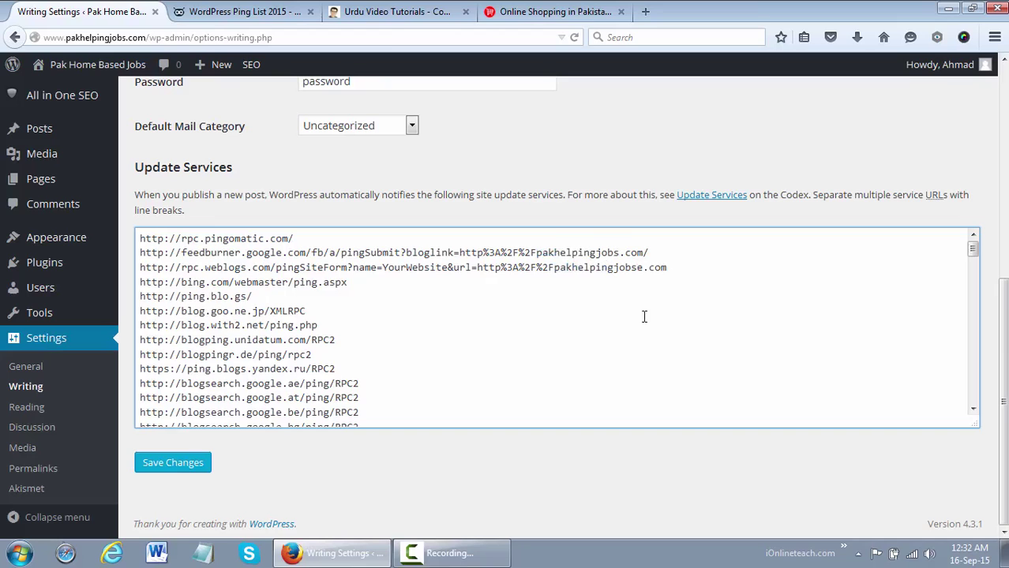
drag(973, 261, 992, 414)
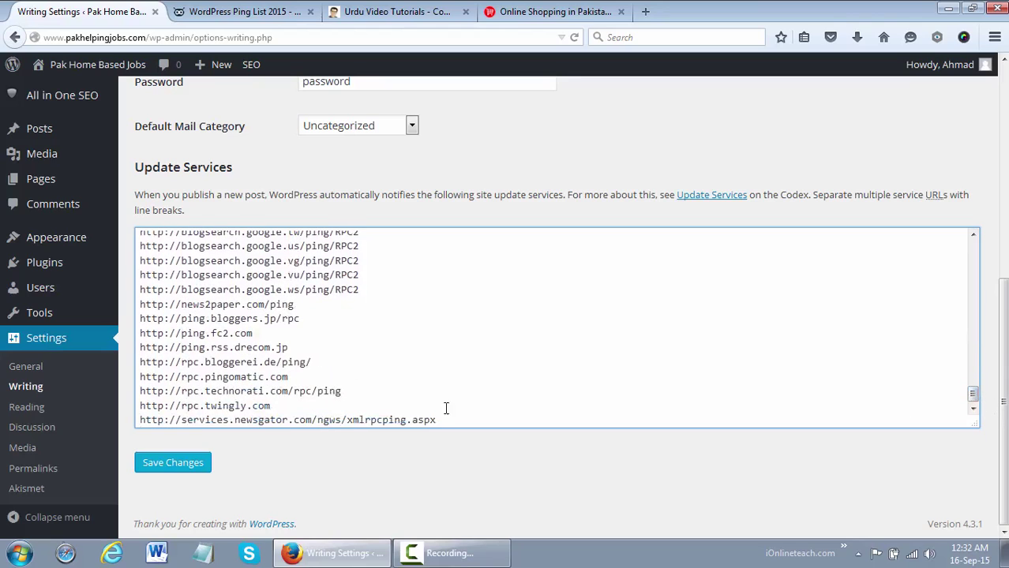
Save the Writing Settings with the pasted ping list, then go to Reading settings
click(199, 474)
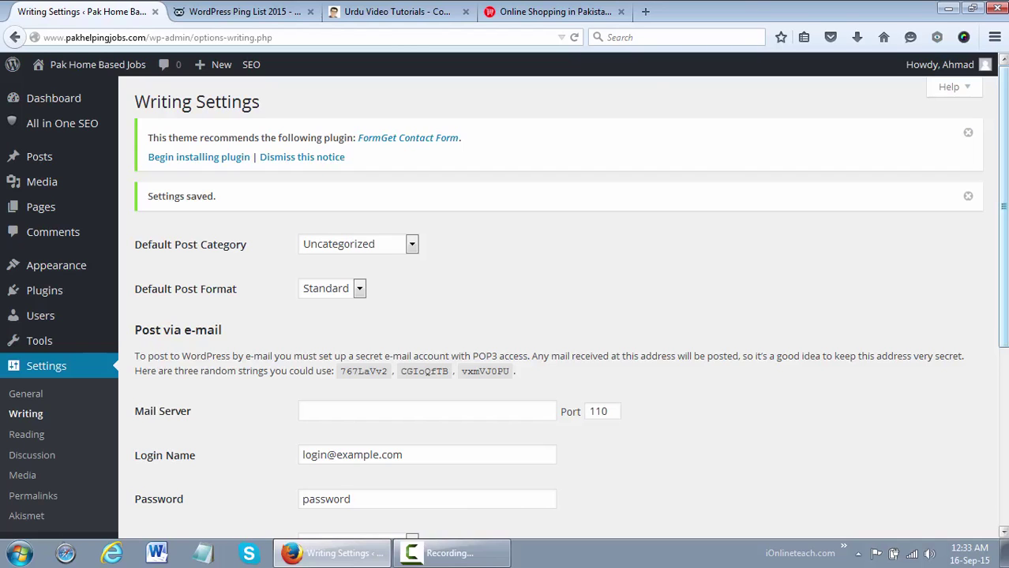
scroll(390, 244, down, 5)
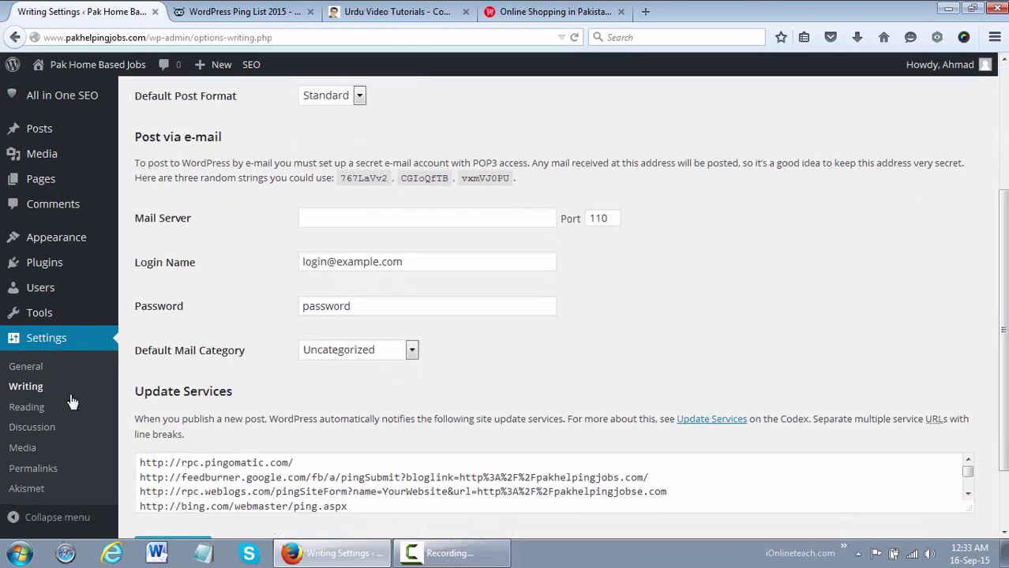
click(38, 406)
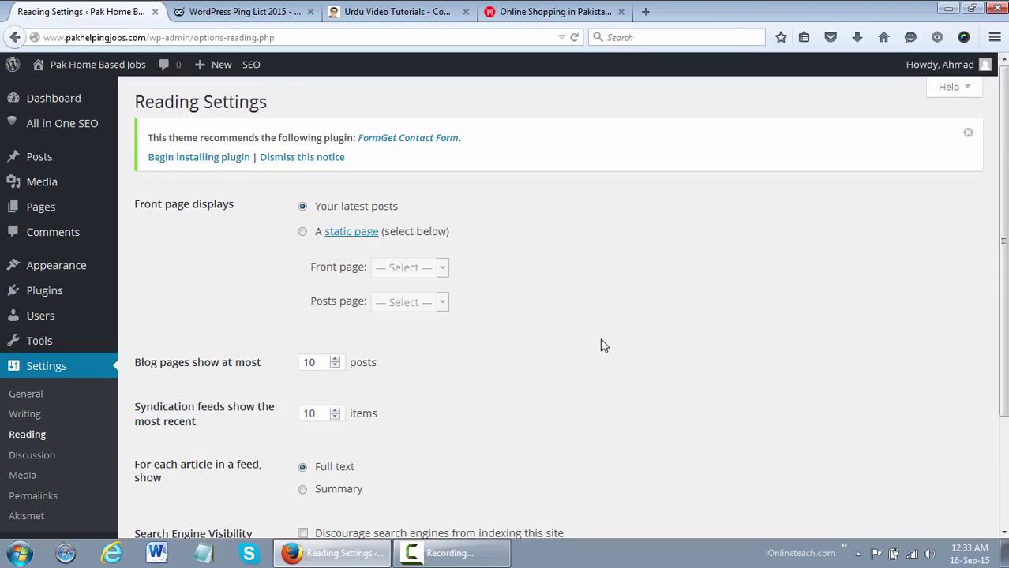
Open Visit Site in a new tab, scroll the homepage, then return to Reading Settings
click(245, 6)
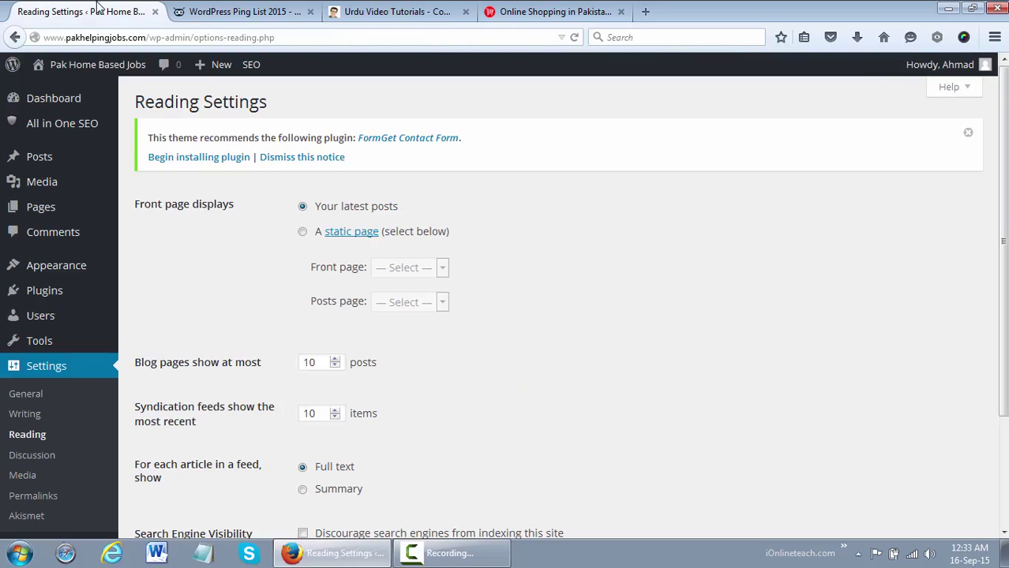
click(99, 9)
mouse_move(68, 71)
middle_click(68, 91)
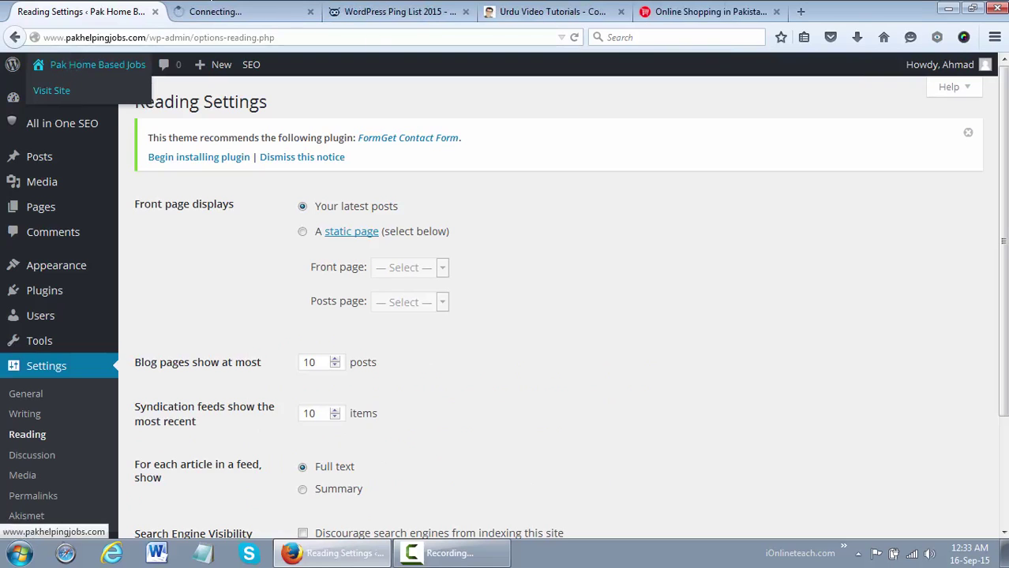
click(241, 10)
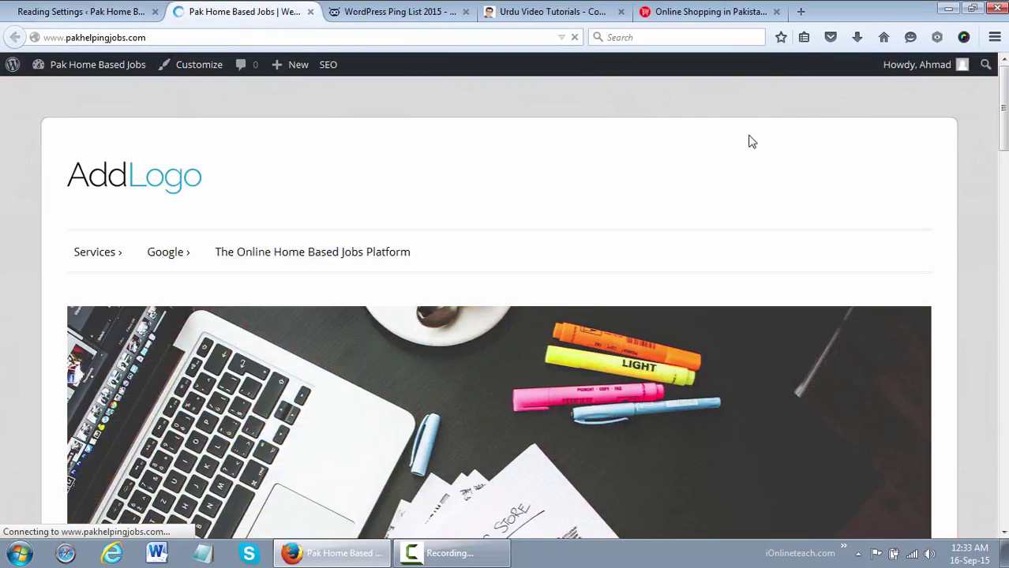
scroll(504, 307, down, 15)
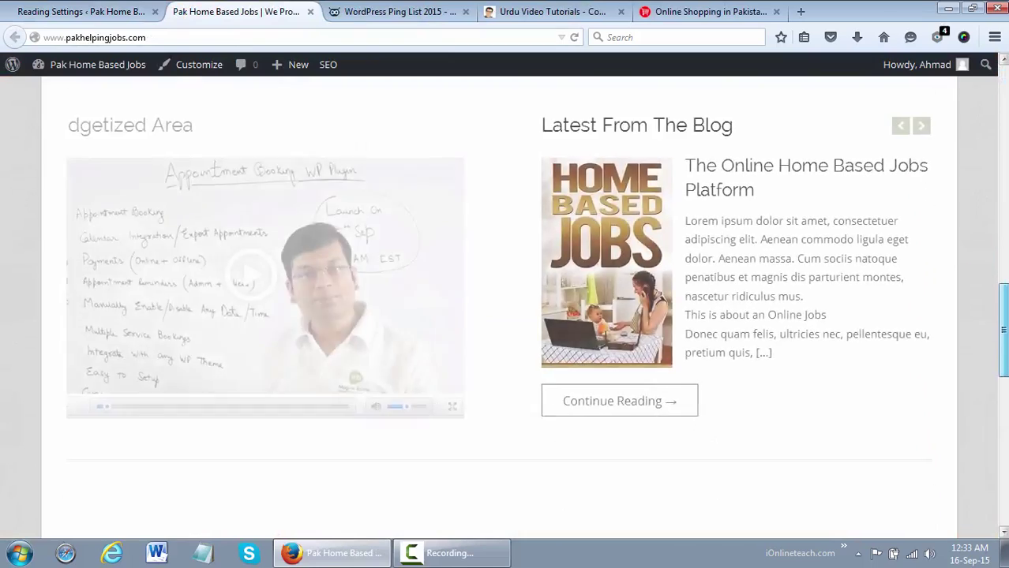
scroll(504, 308, up, 7)
scroll(504, 308, up, 6)
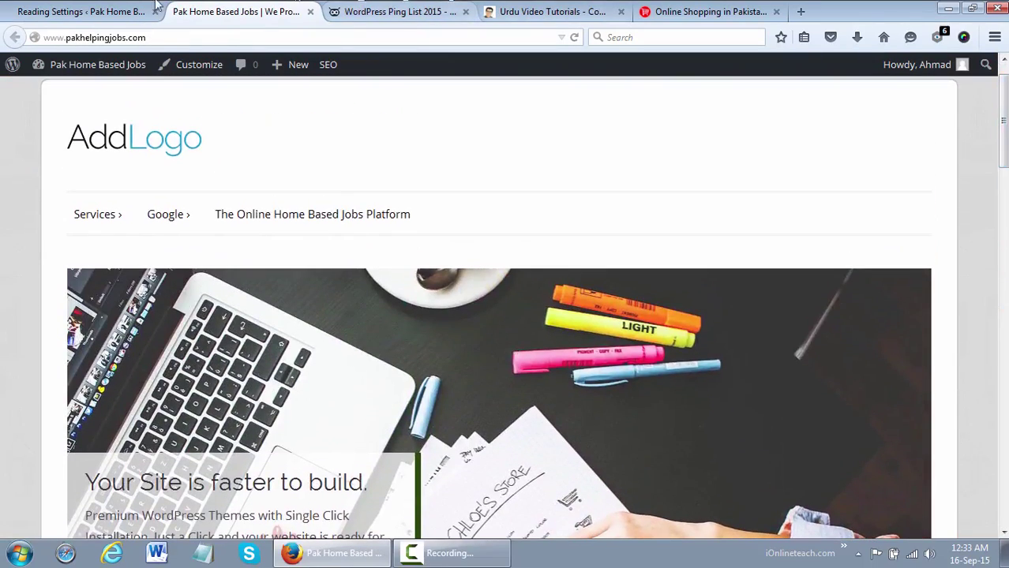
click(150, 10)
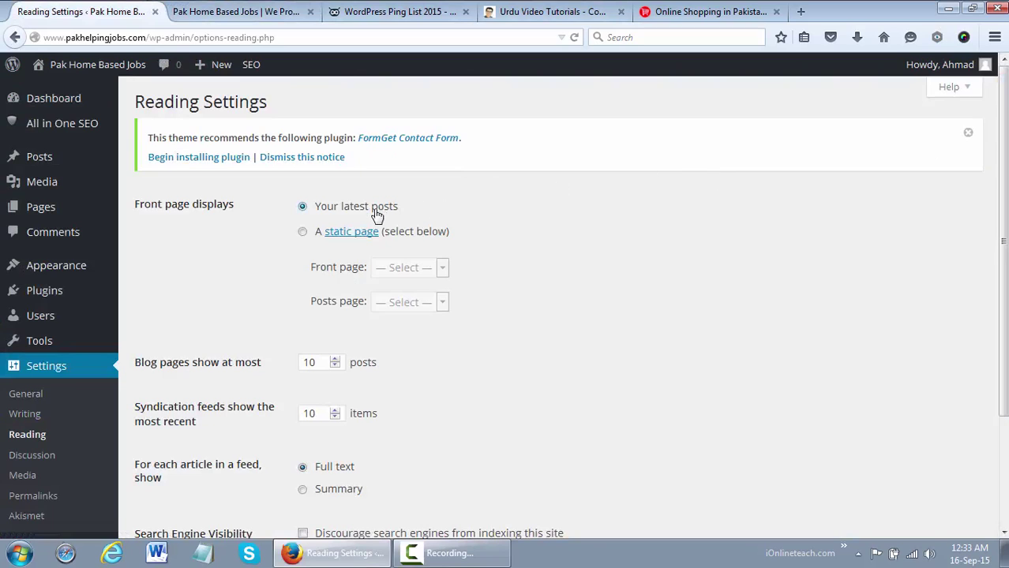
click(304, 233)
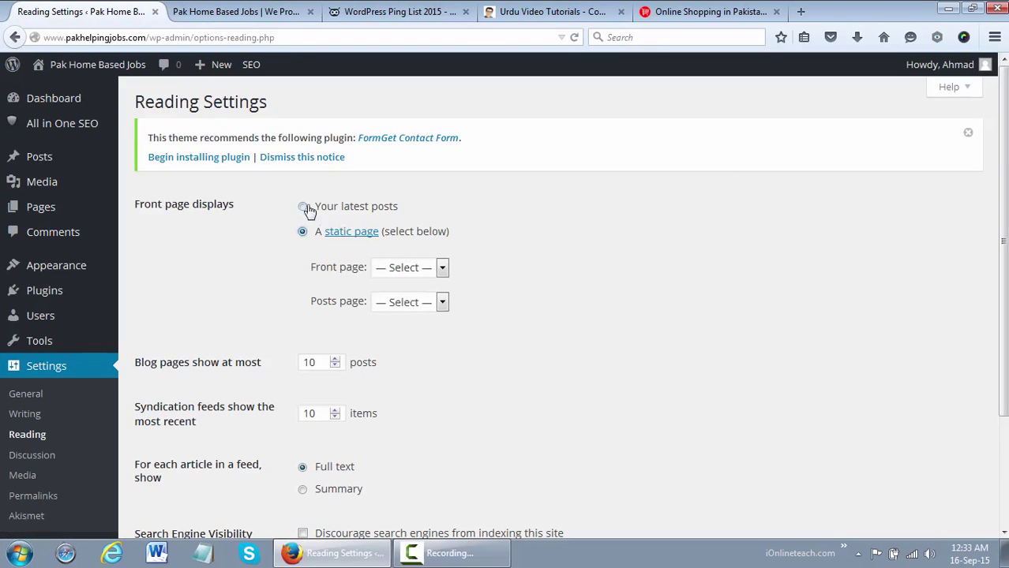
click(310, 208)
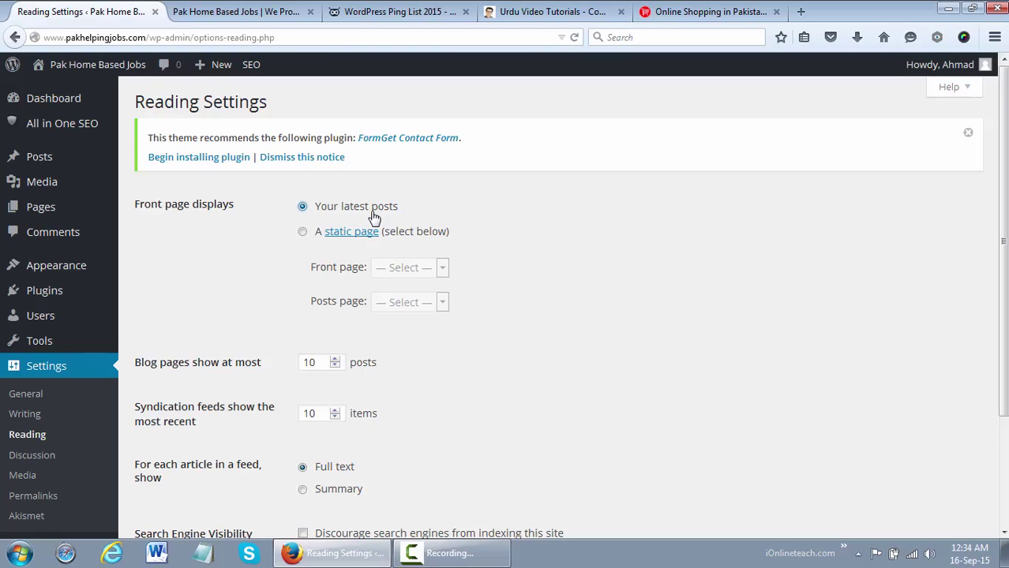
Scroll through the onlineustaad.com homepage to view the Eid DVD discount offer post
click(562, 9)
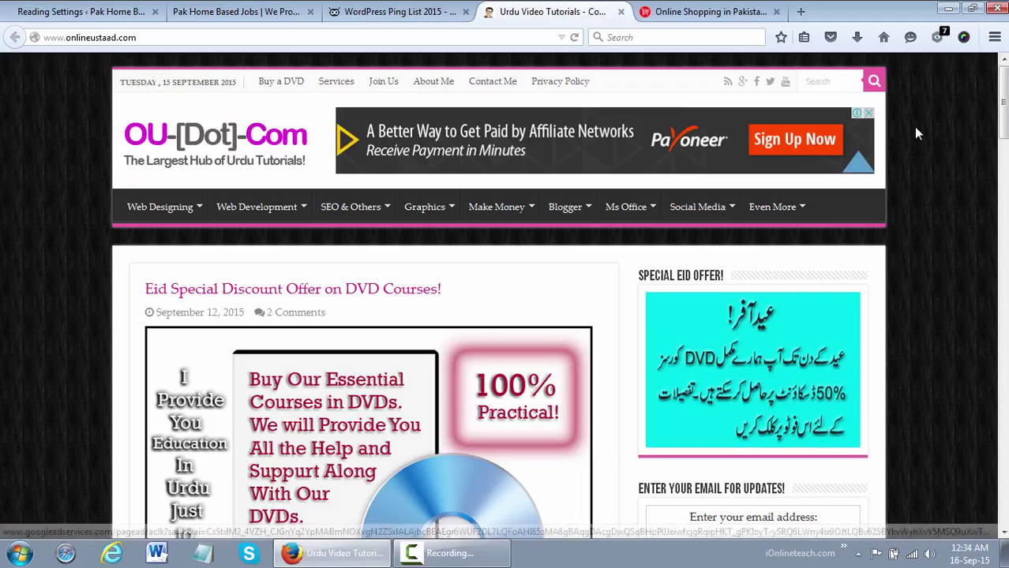
scroll(1001, 94, down, 3)
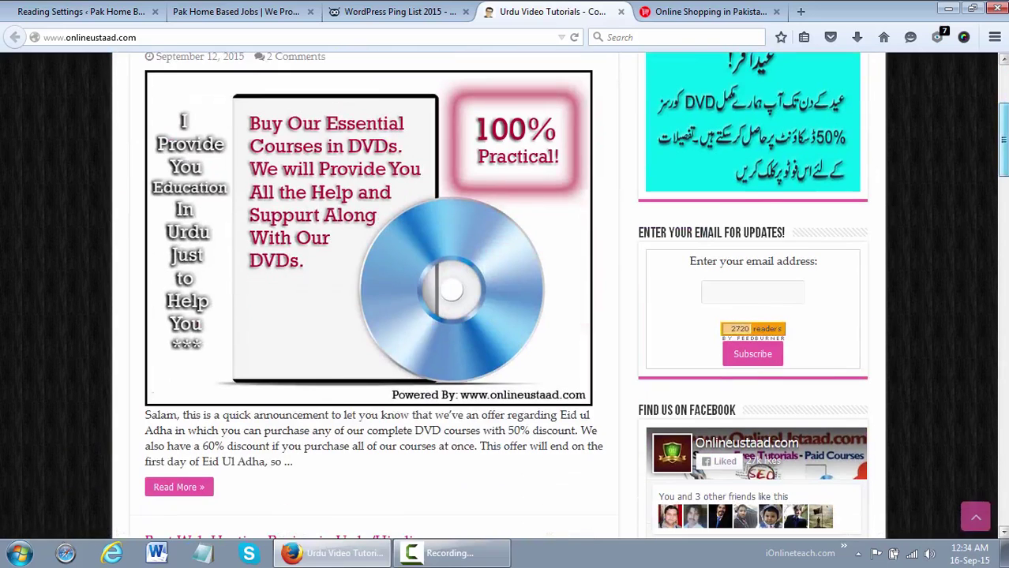
scroll(1000, 134, up, 1)
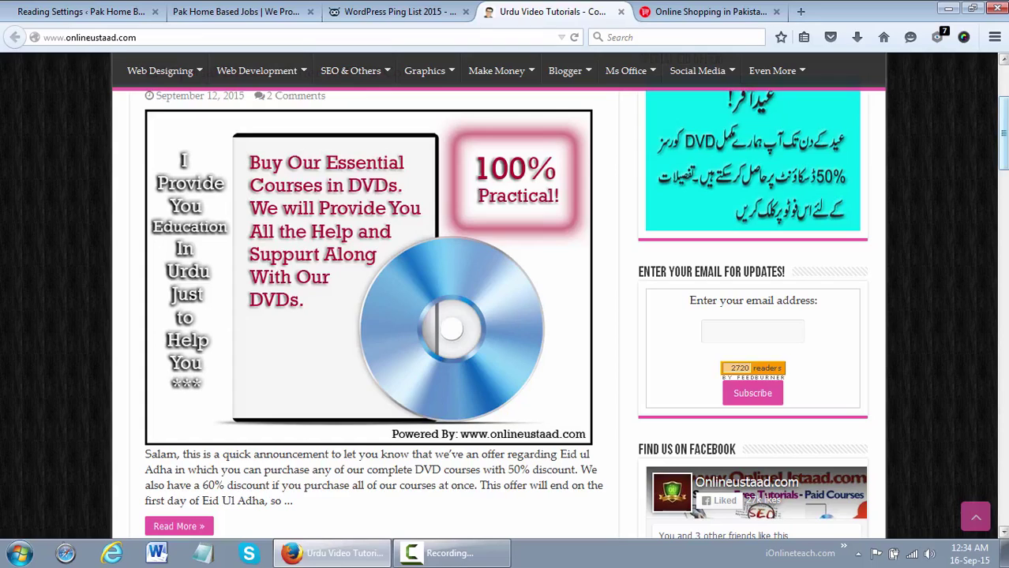
scroll(506, 315, up, 1)
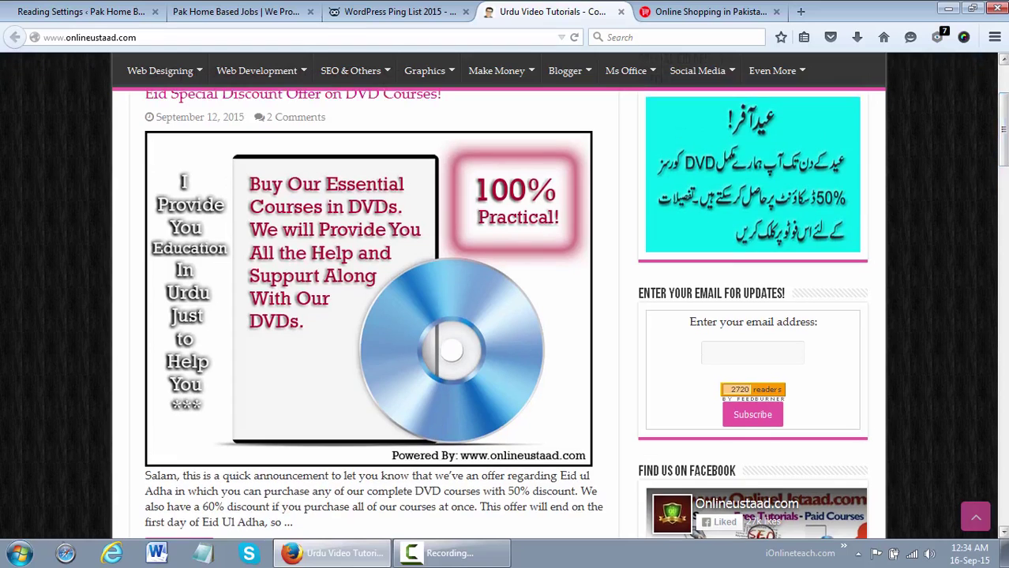
scroll(504, 236, up, 2)
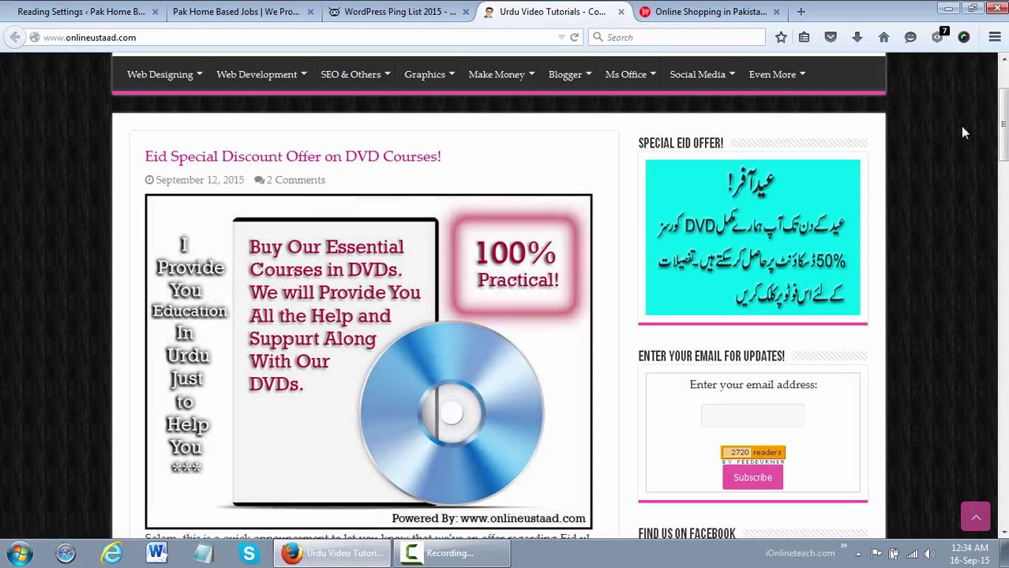
drag(1002, 119, 1002, 71)
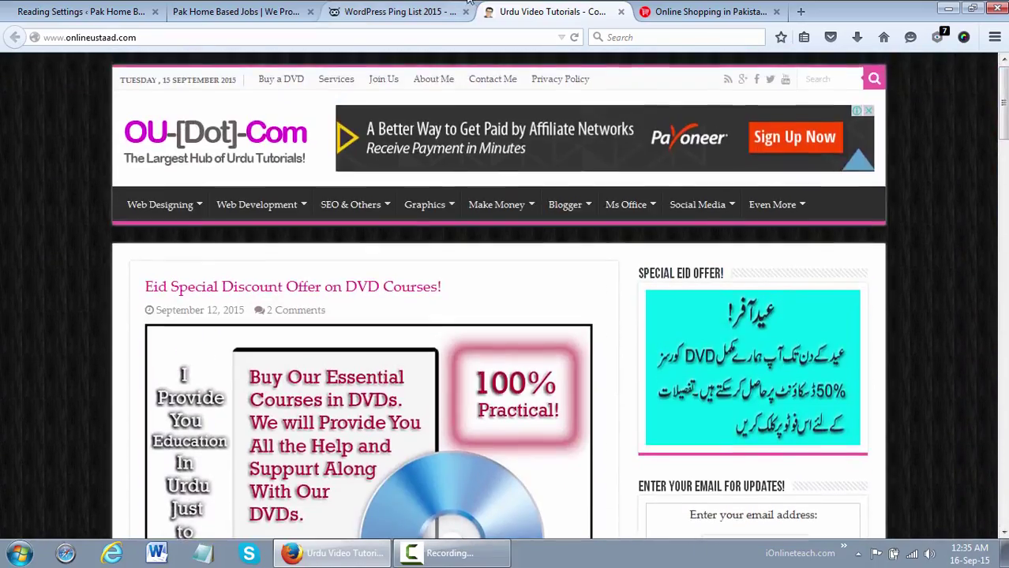
Cycle through the Ping List and homepage tabs, ending on the Reading Settings tab
click(340, 9)
click(300, 10)
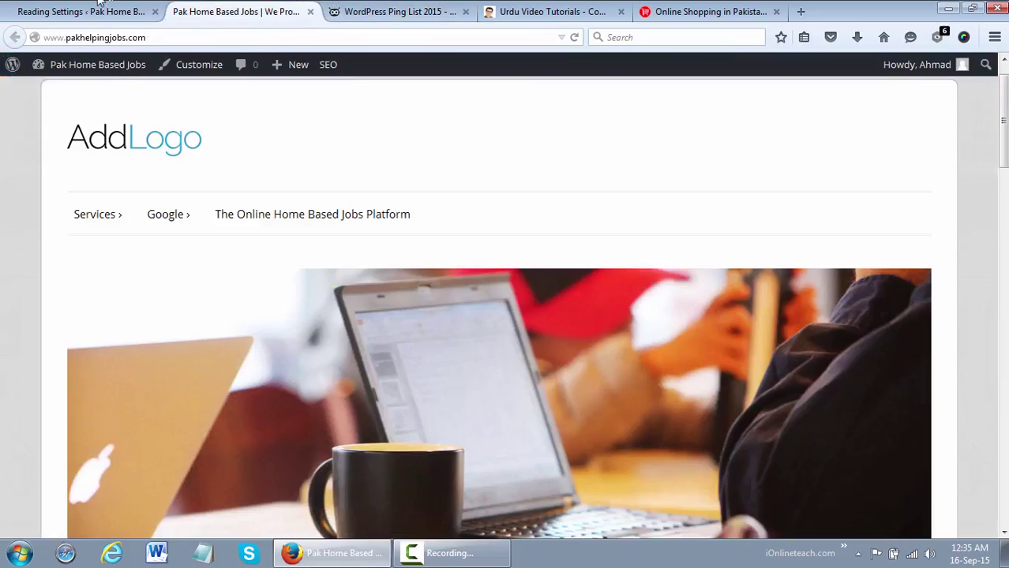
click(102, 8)
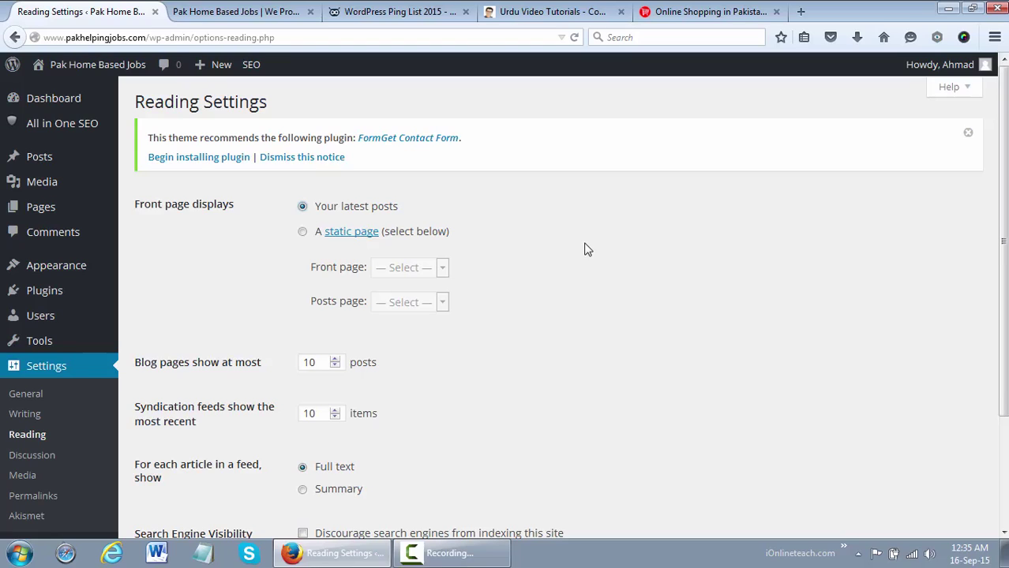
click(708, 11)
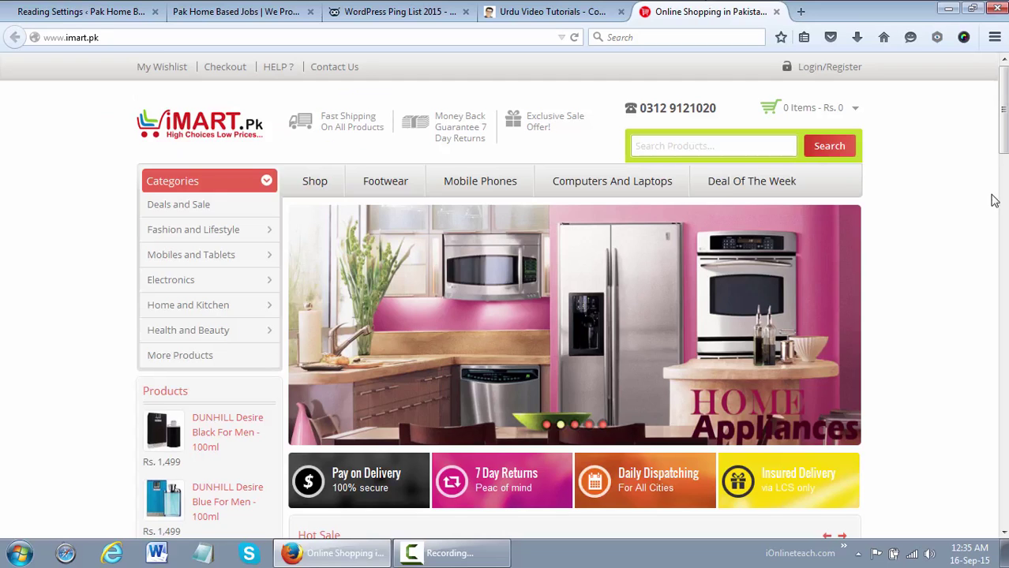
drag(1002, 110, 1002, 183)
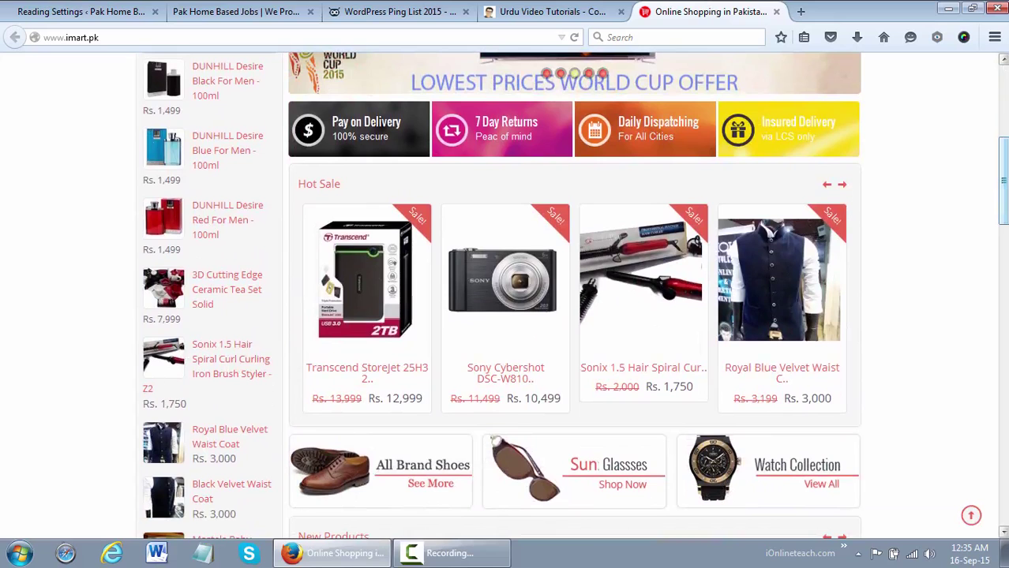
drag(1002, 183, 1001, 212)
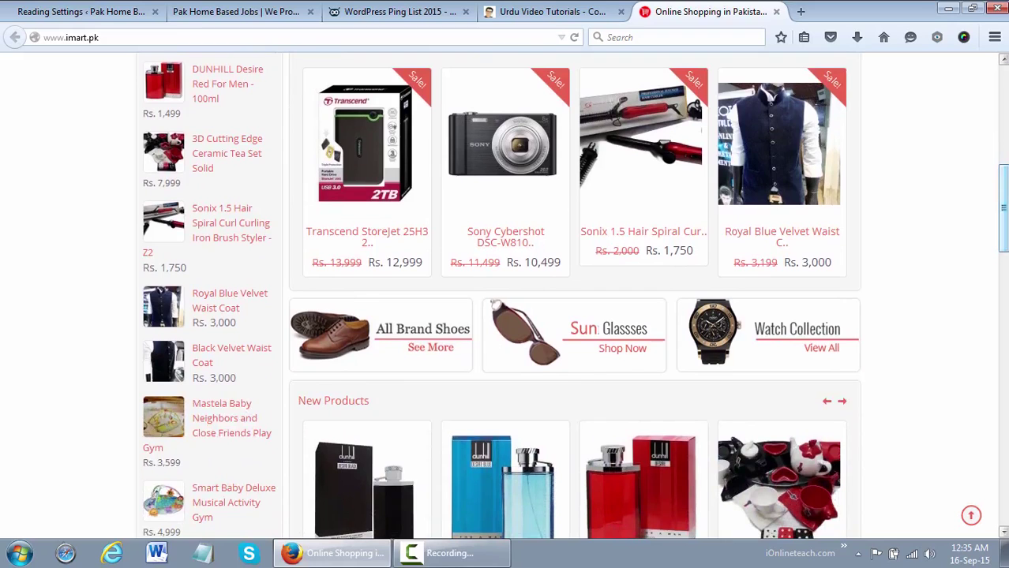
scroll(568, 292, up, 1)
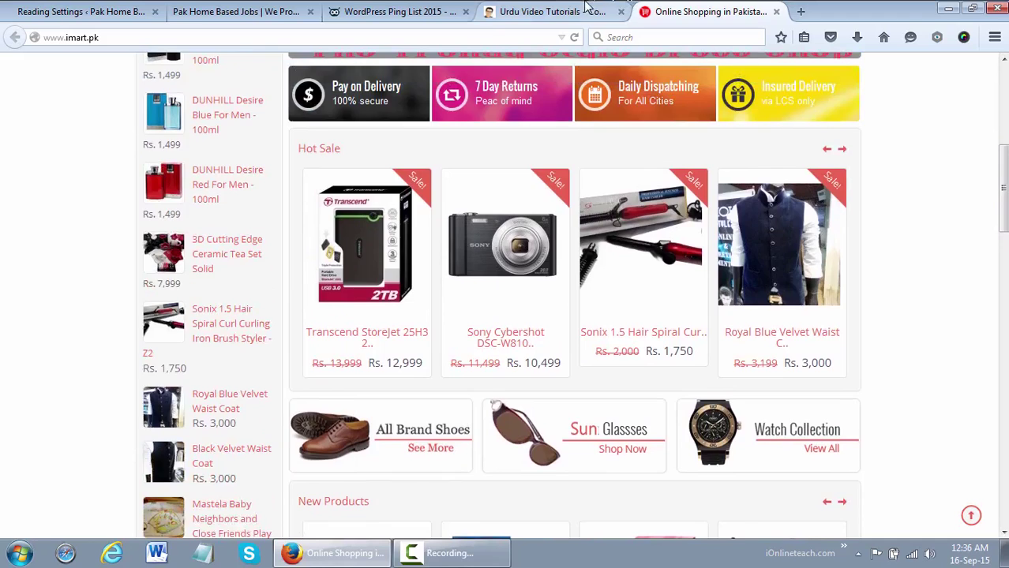
click(588, 10)
click(665, 10)
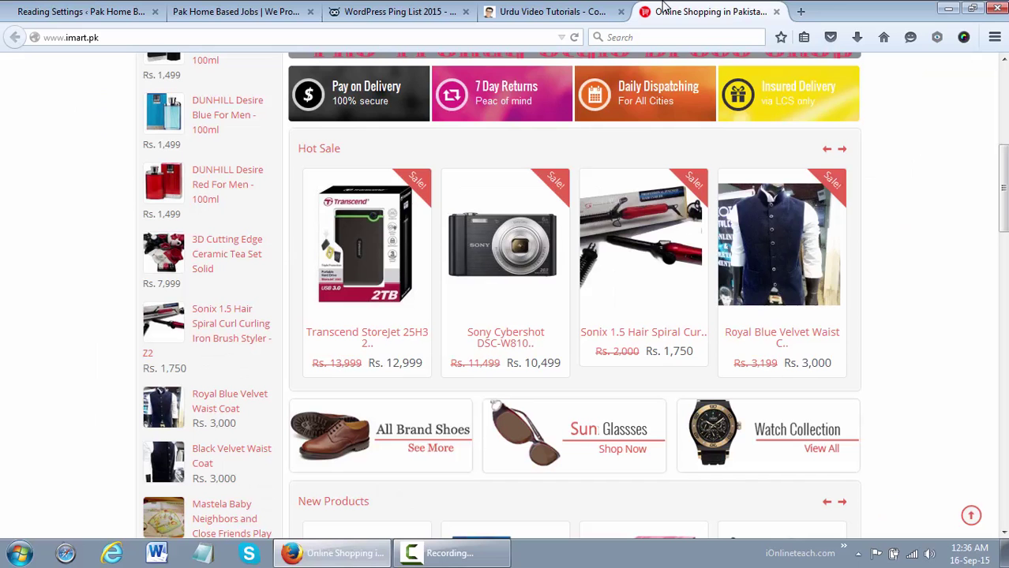
click(267, 8)
Set the front page to the static About Me page, save, and bring up the live site
click(80, 8)
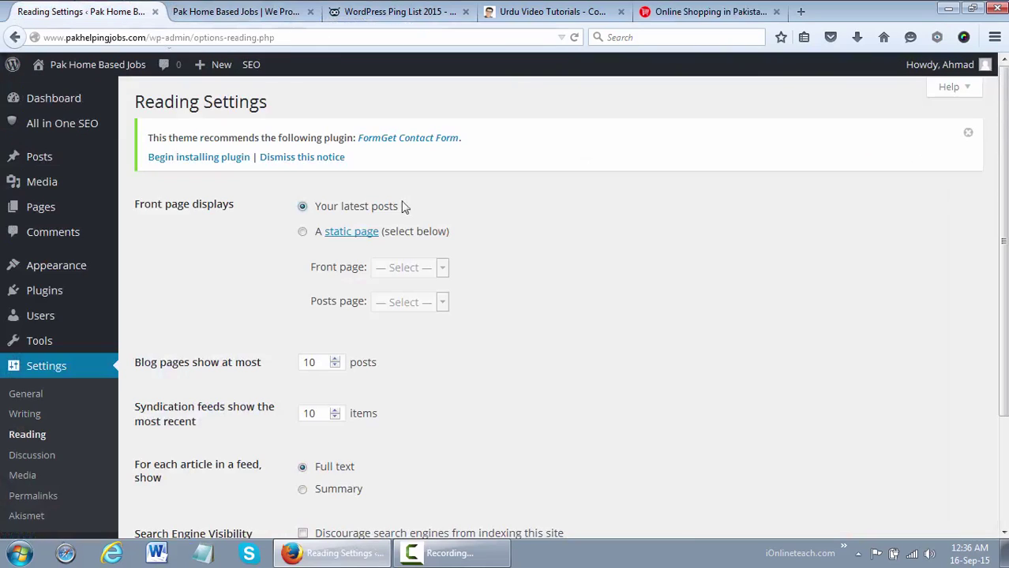
click(302, 231)
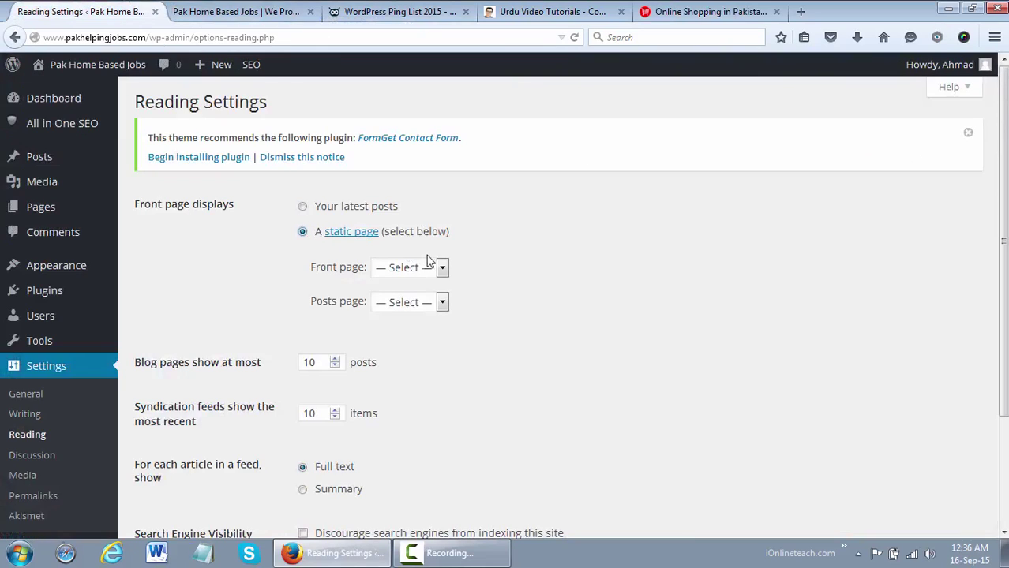
click(425, 272)
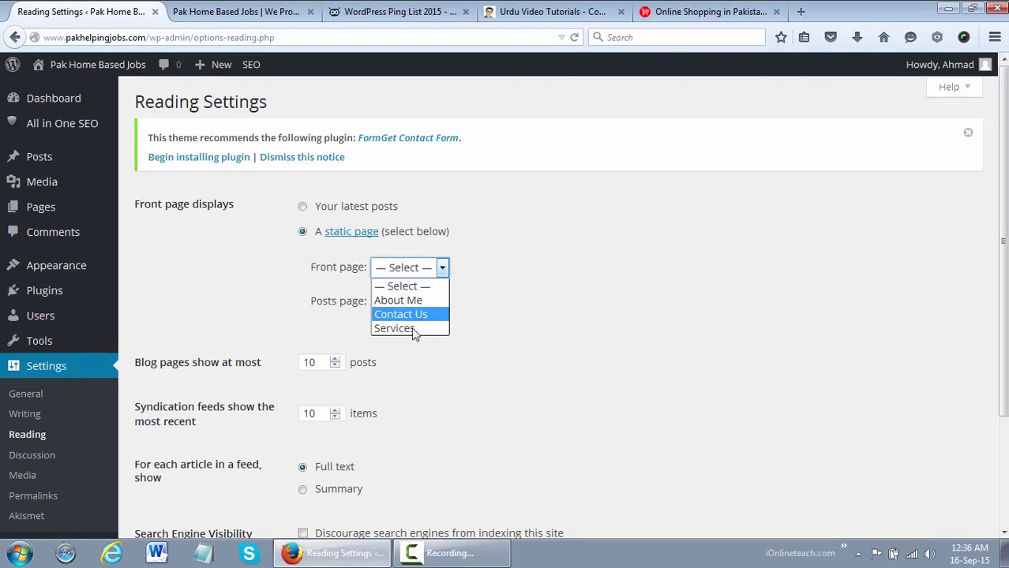
click(399, 301)
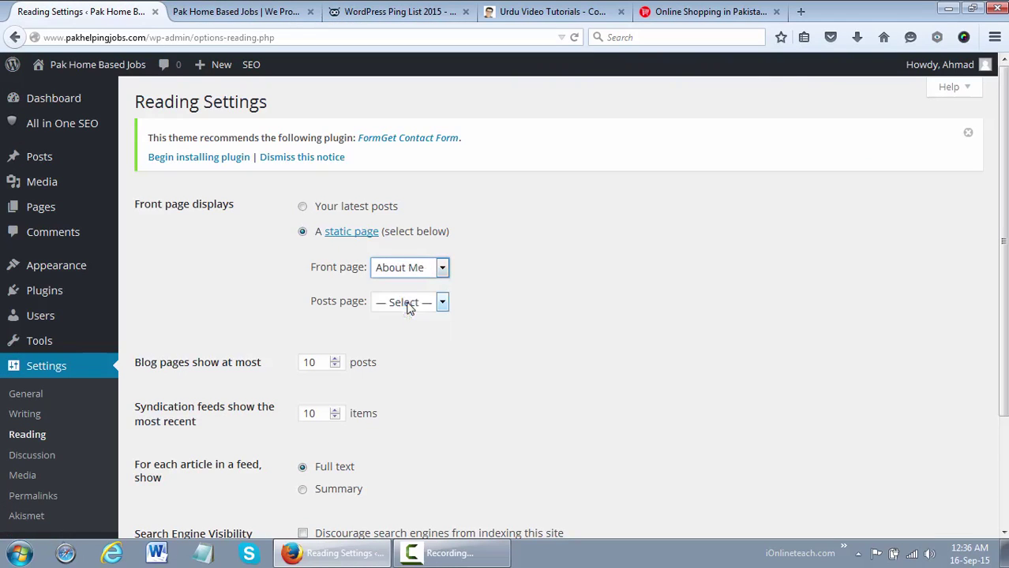
scroll(821, 243, down, 3)
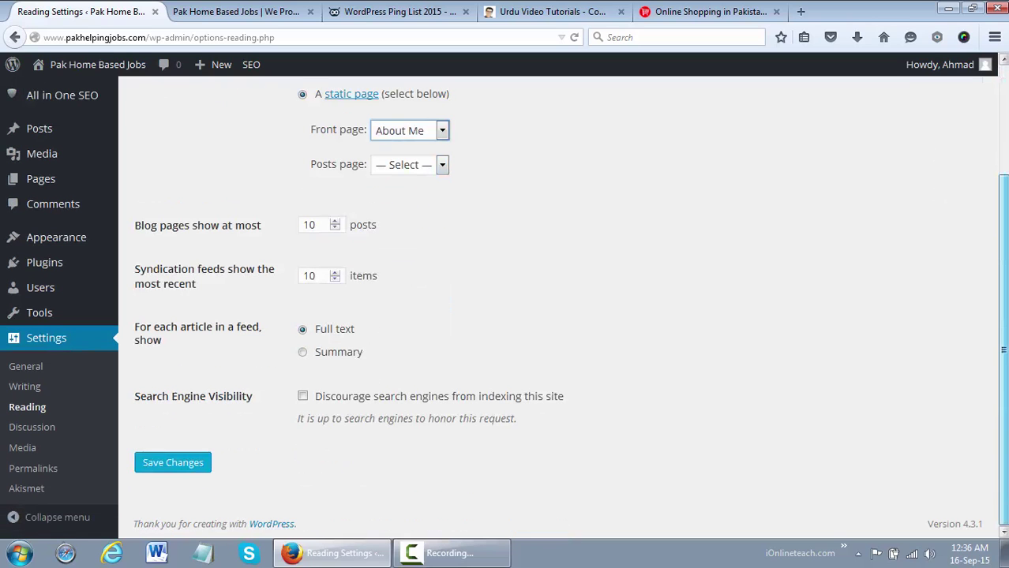
click(189, 464)
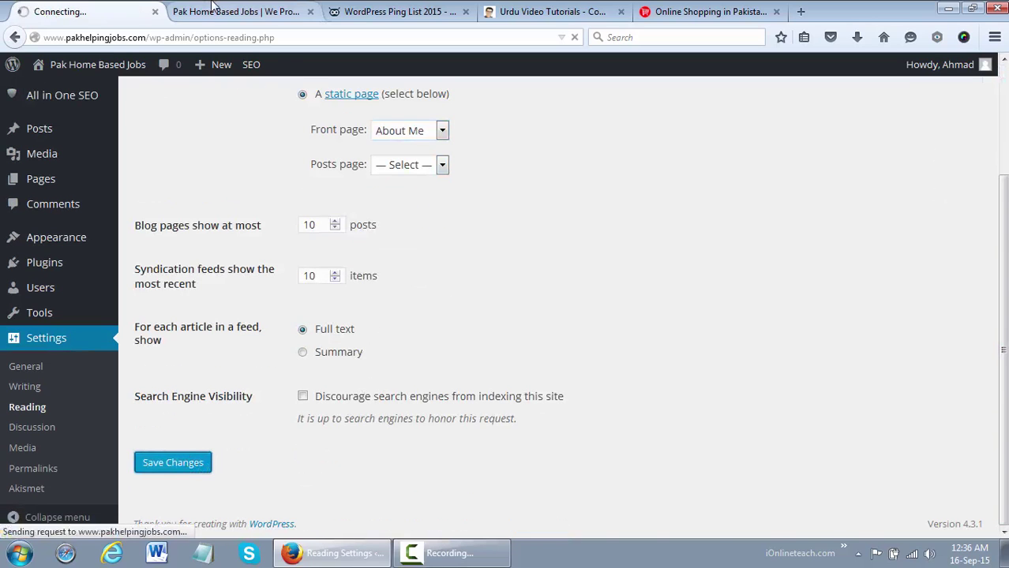
click(235, 12)
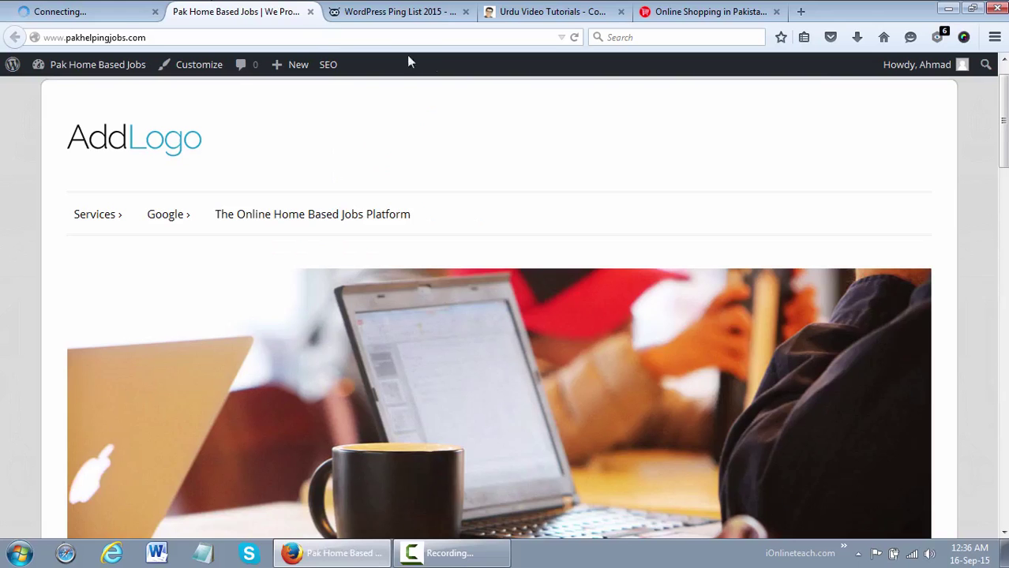
Reload the live homepage showing About Me, then choose 'Your latest posts' in Reading Settings
click(352, 41)
key(Return)
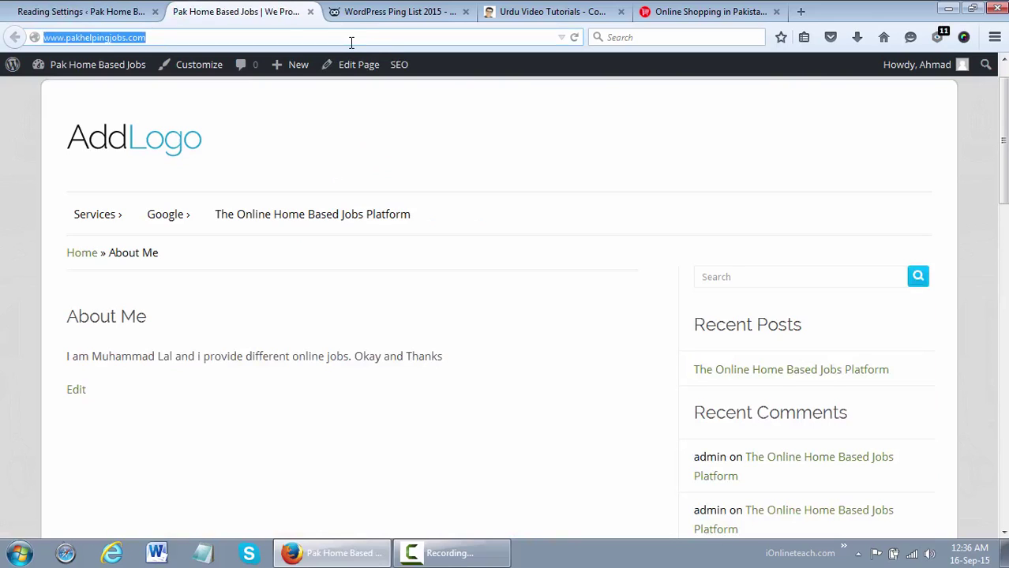
click(115, 9)
click(330, 247)
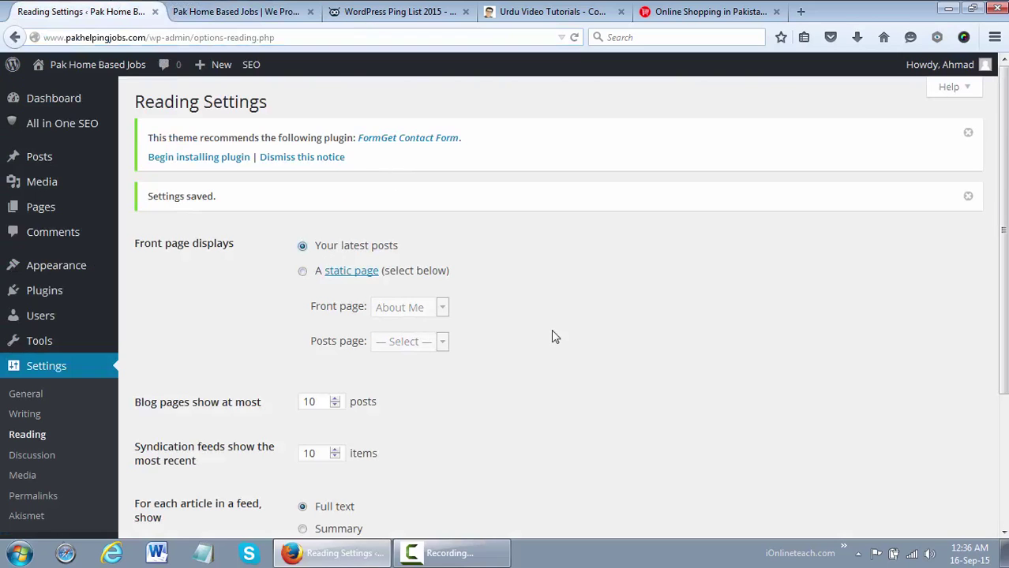
drag(1003, 236, 1002, 380)
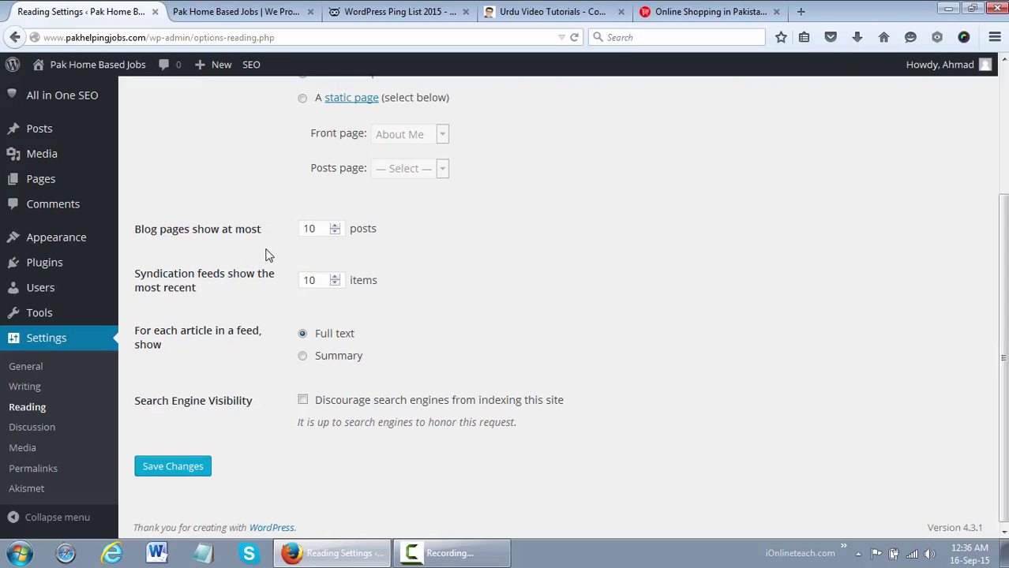
click(530, 10)
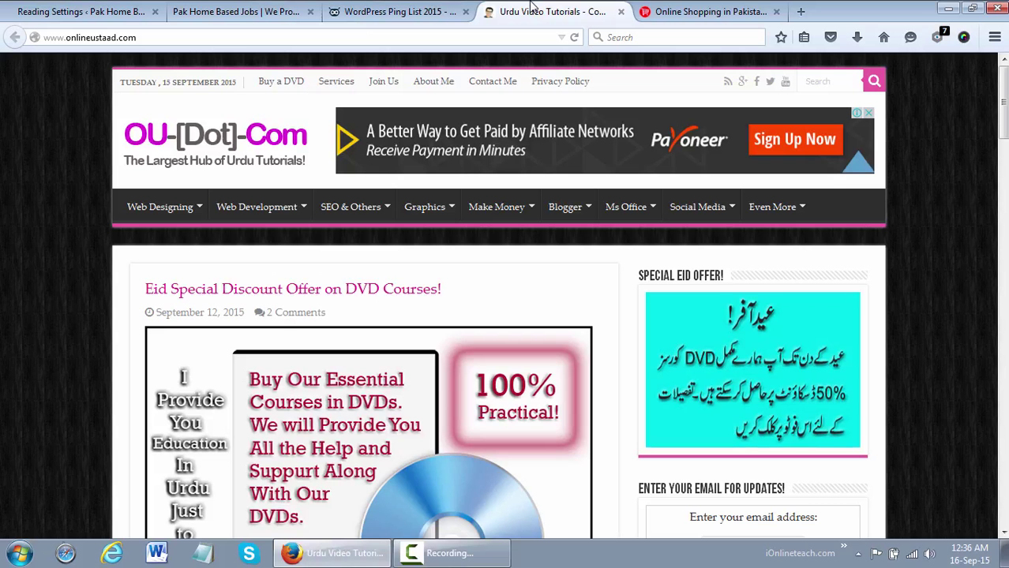
scroll(966, 99, down, 5)
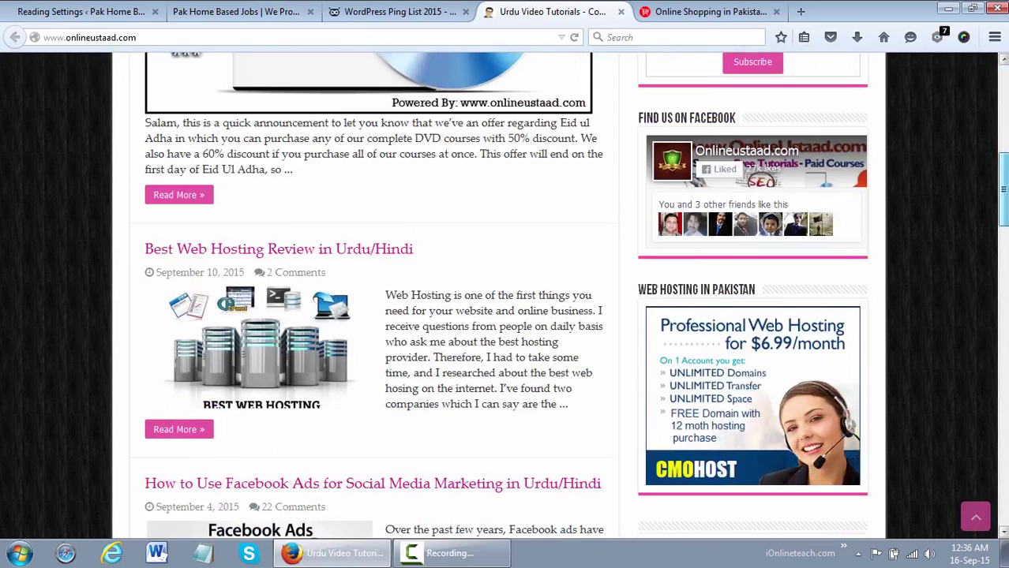
scroll(505, 296, down, 3)
scroll(505, 296, up, 1)
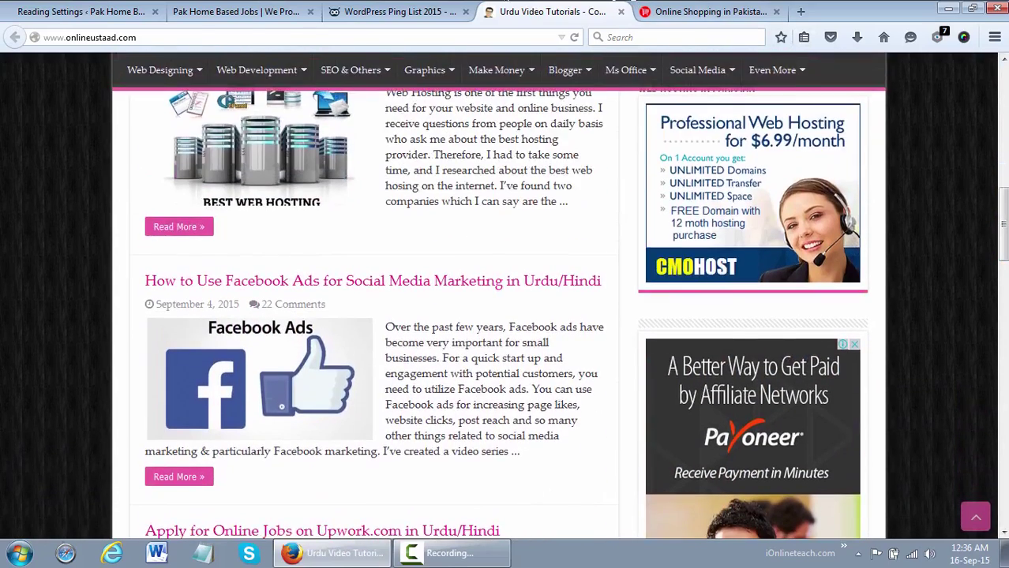
click(104, 11)
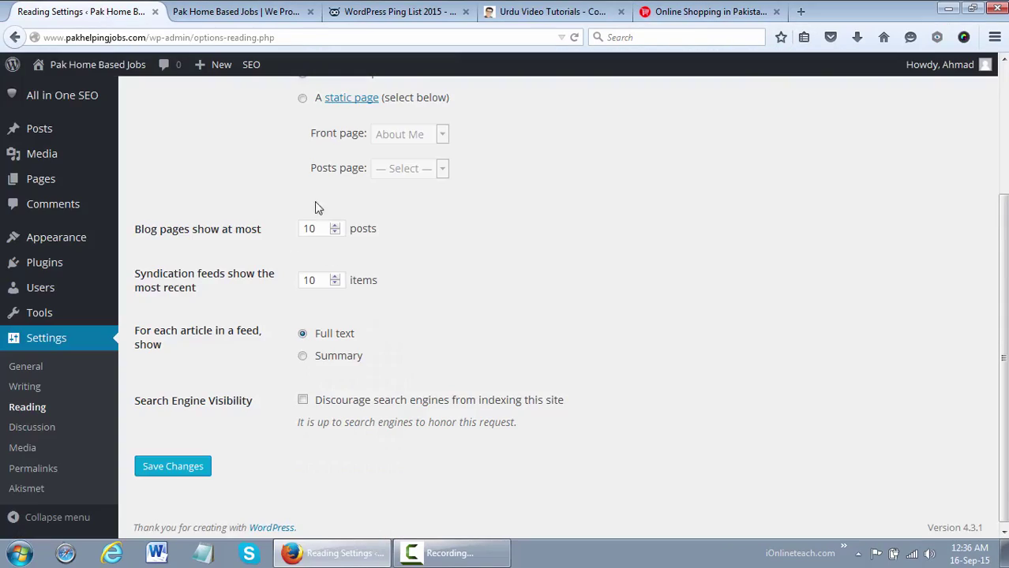
Switch feeds from Full text to Summary and save the Reading settings
click(316, 224)
click(333, 360)
key(Return)
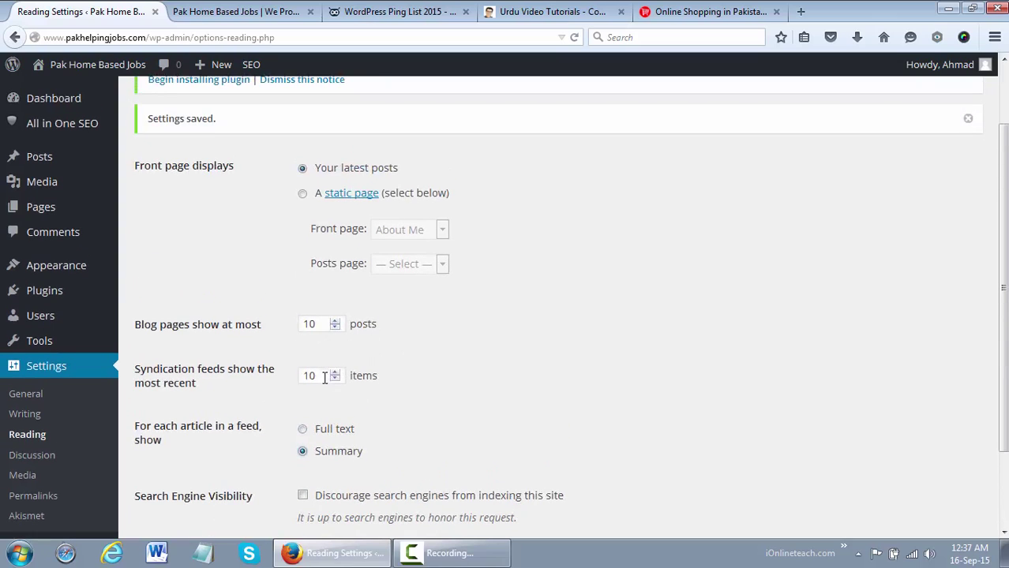
scroll(1001, 316, down, 2)
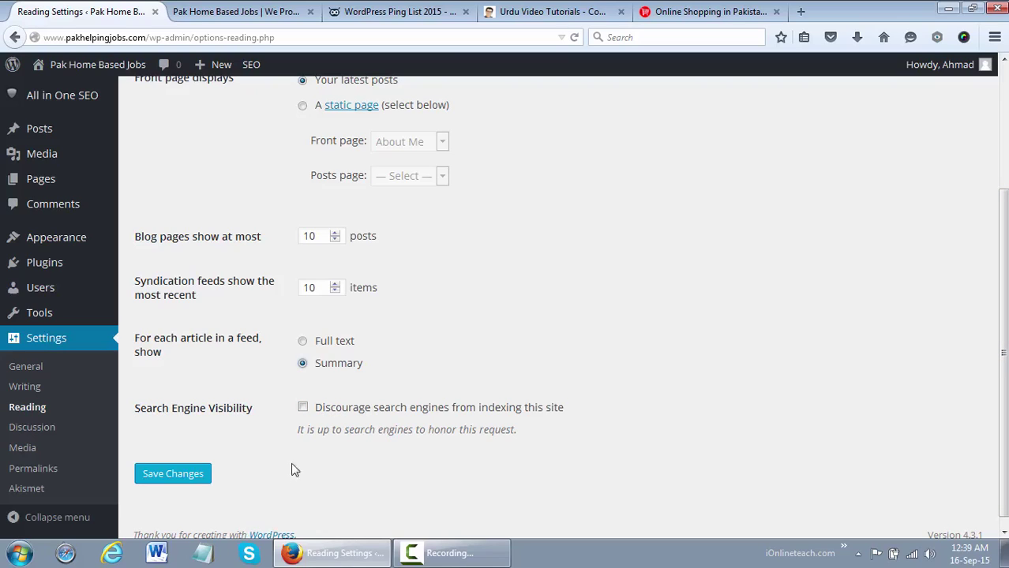
Save the Reading settings once more and move to Settings > Discussion
click(190, 476)
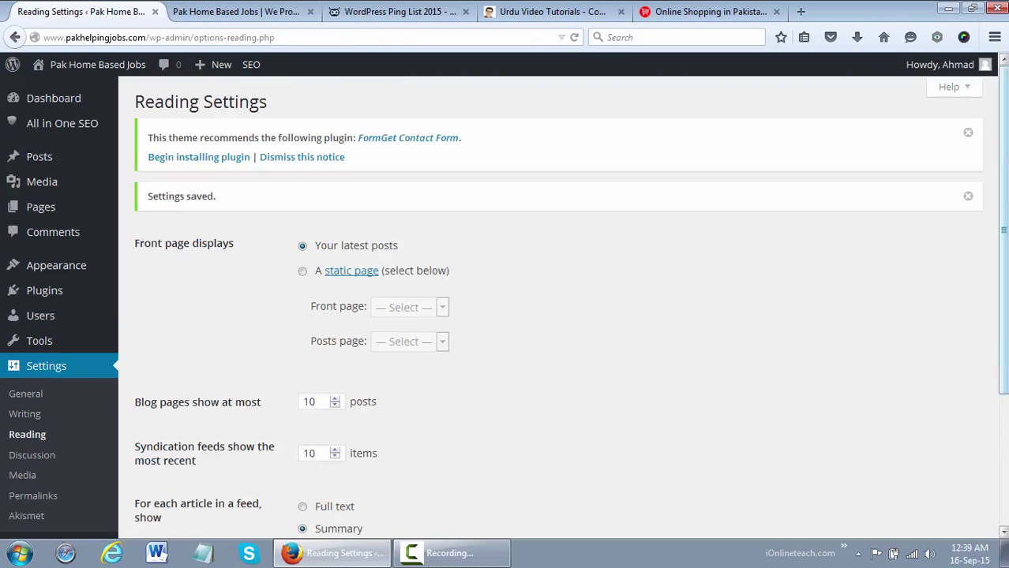
click(57, 455)
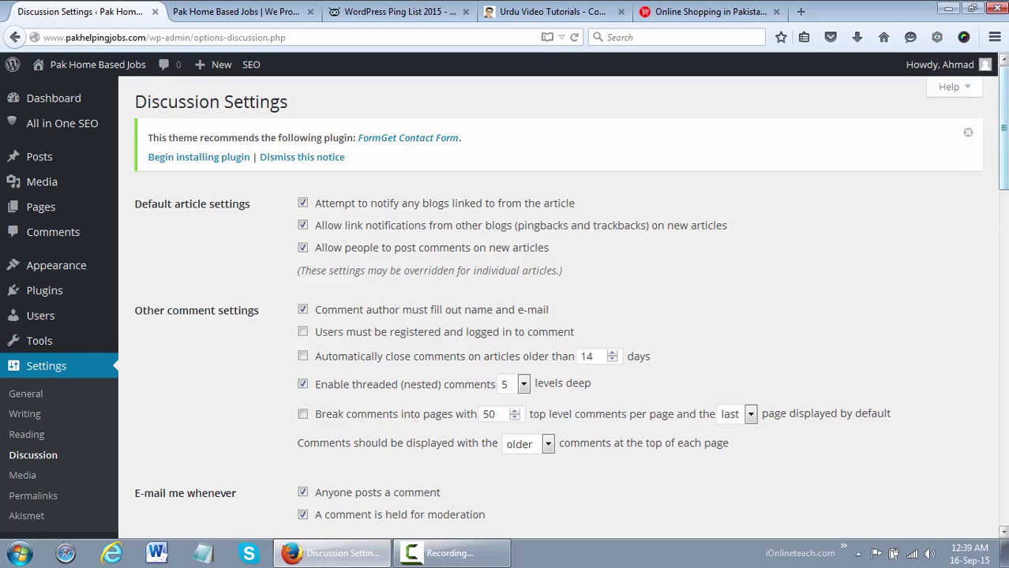
Under Avatars, replace Mystery Person with Gravatar Logo as the default avatar
scroll(552, 315, down, 5)
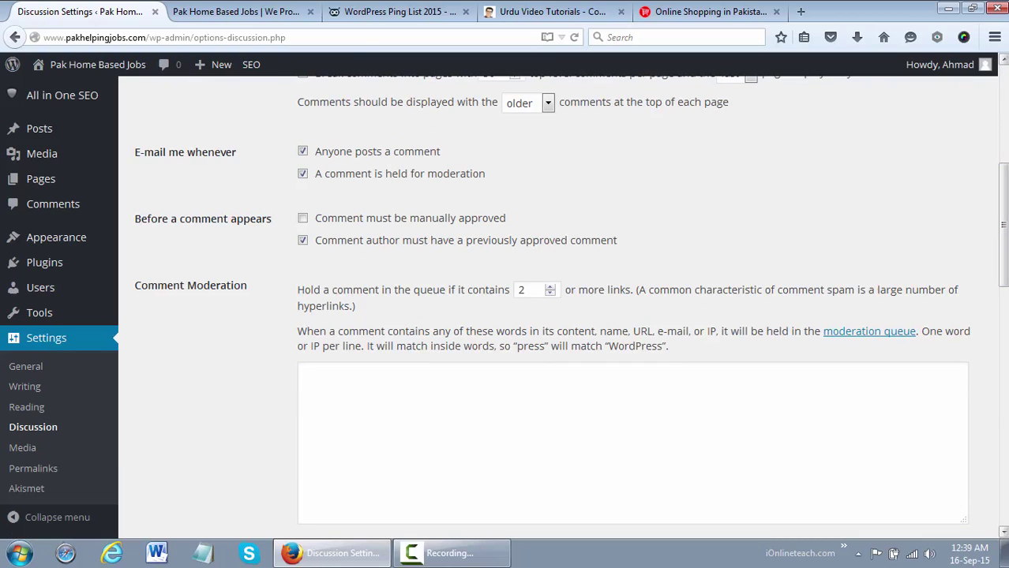
scroll(553, 316, down, 1)
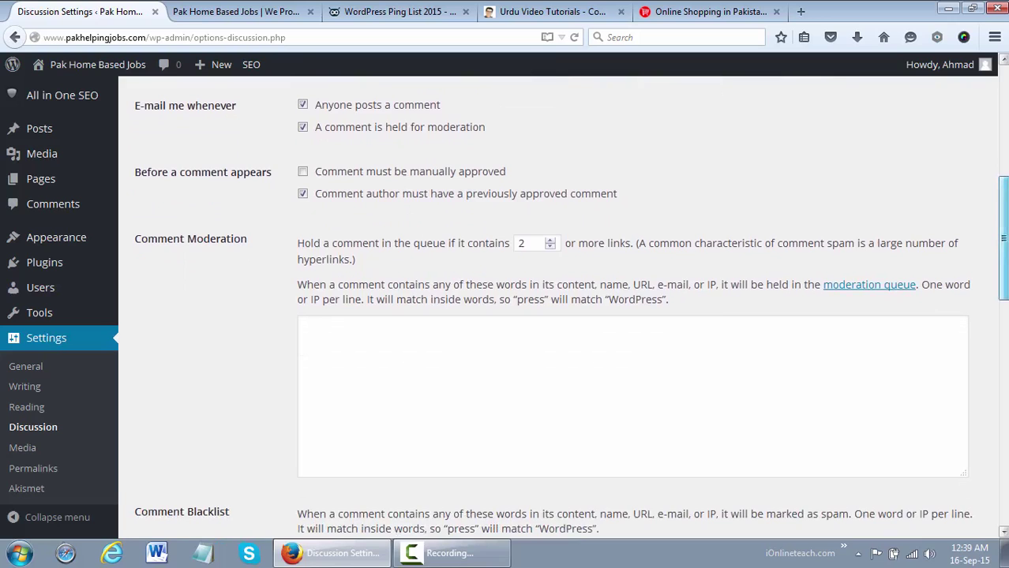
scroll(553, 316, down, 5)
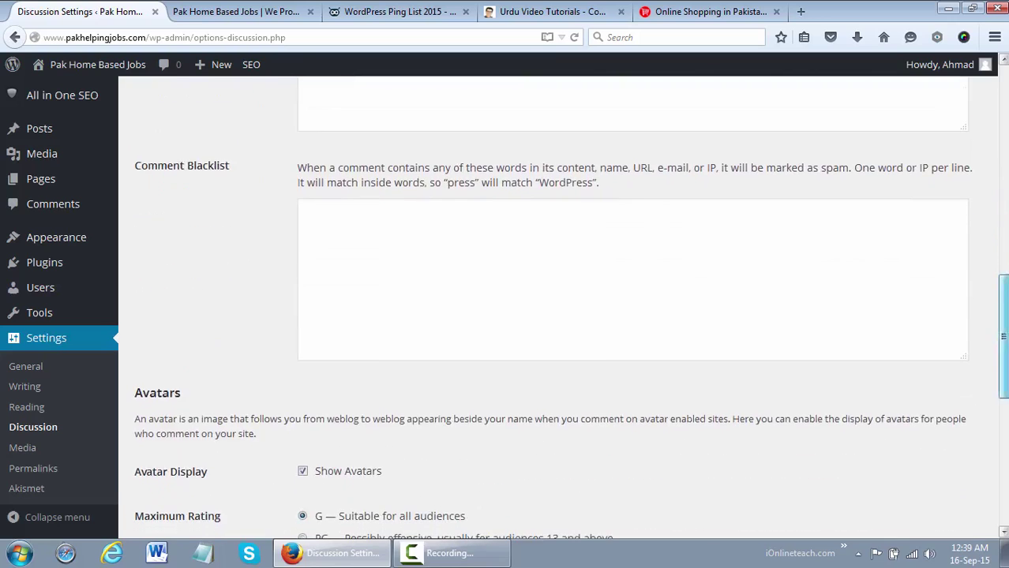
scroll(552, 316, down, 3)
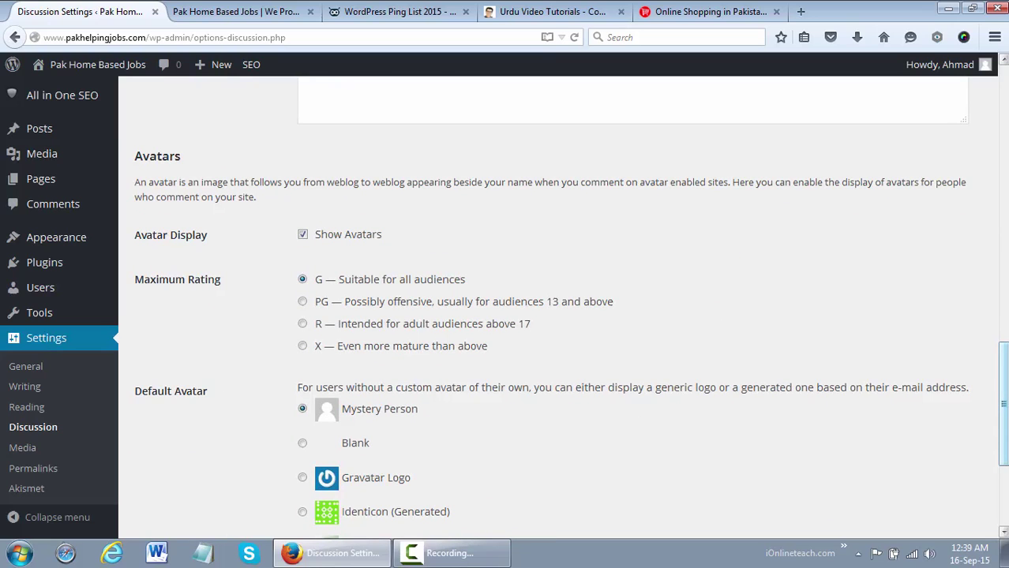
scroll(553, 316, down, 1)
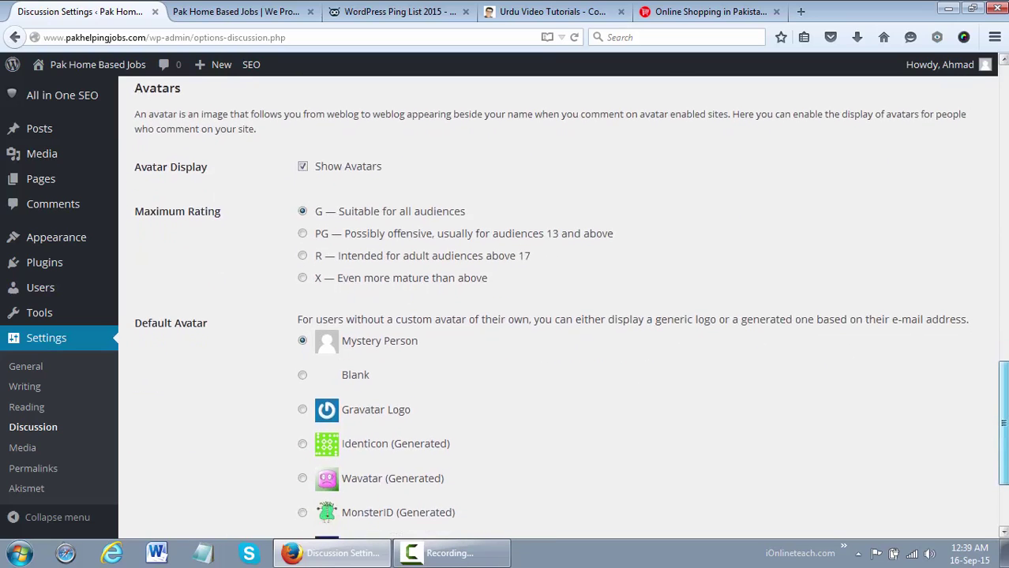
scroll(553, 316, down, 1)
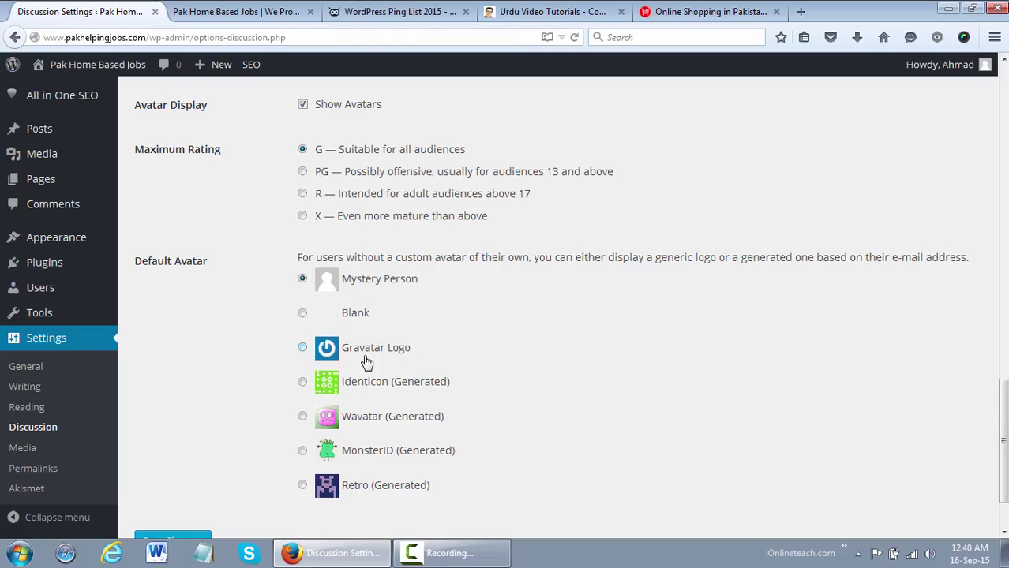
click(366, 355)
scroll(1002, 442, down, 1)
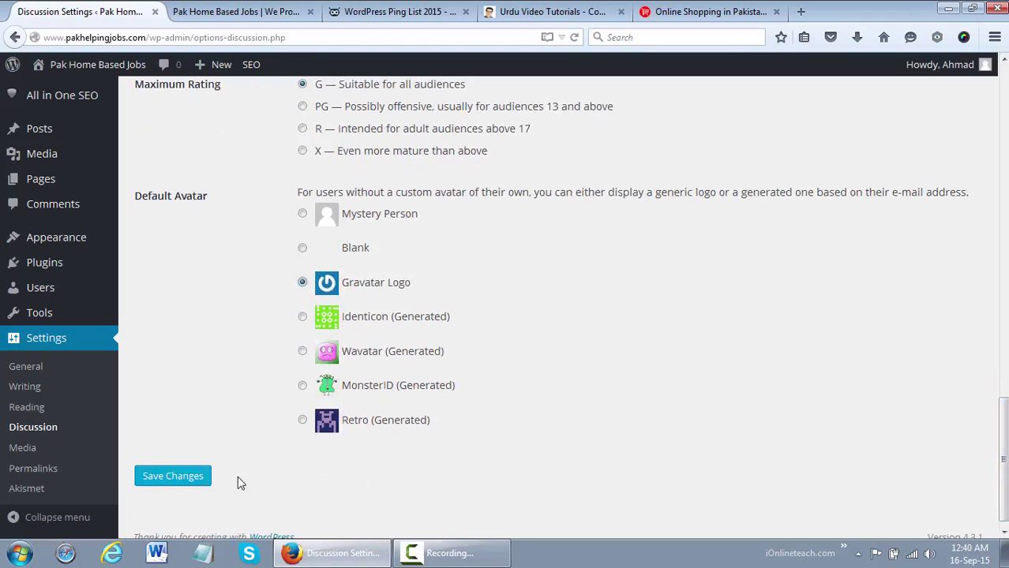
click(197, 480)
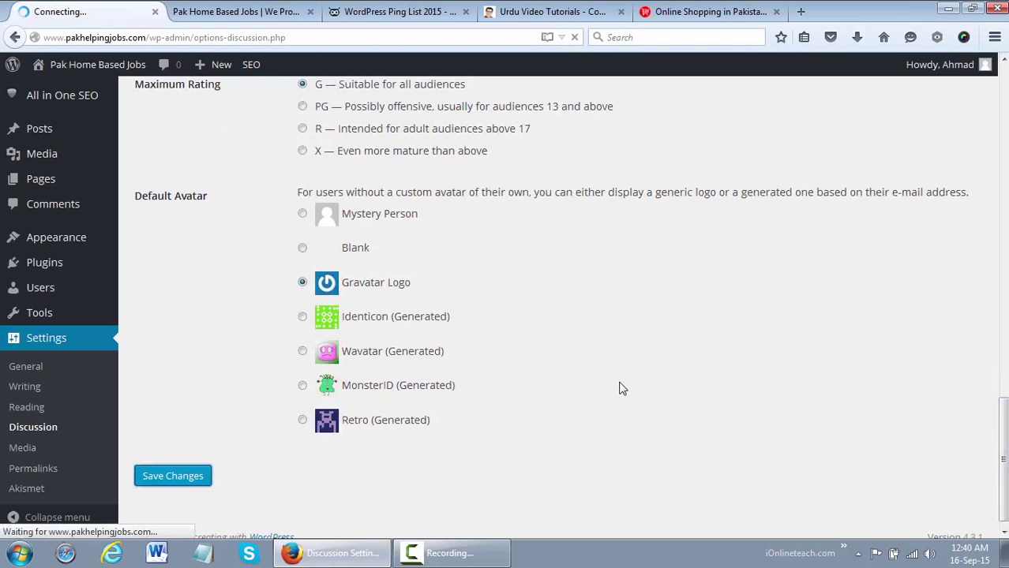
click(183, 9)
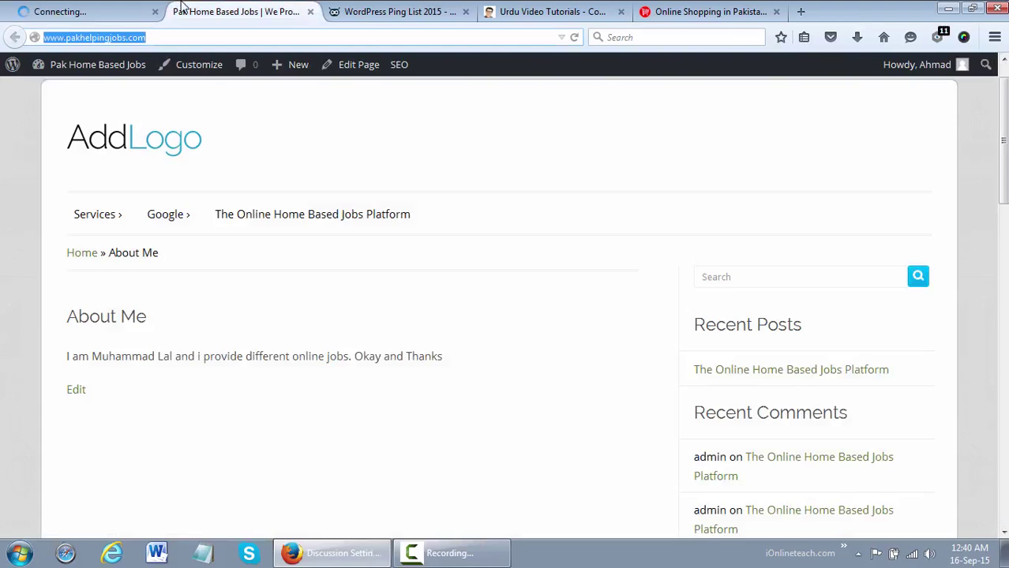
click(270, 226)
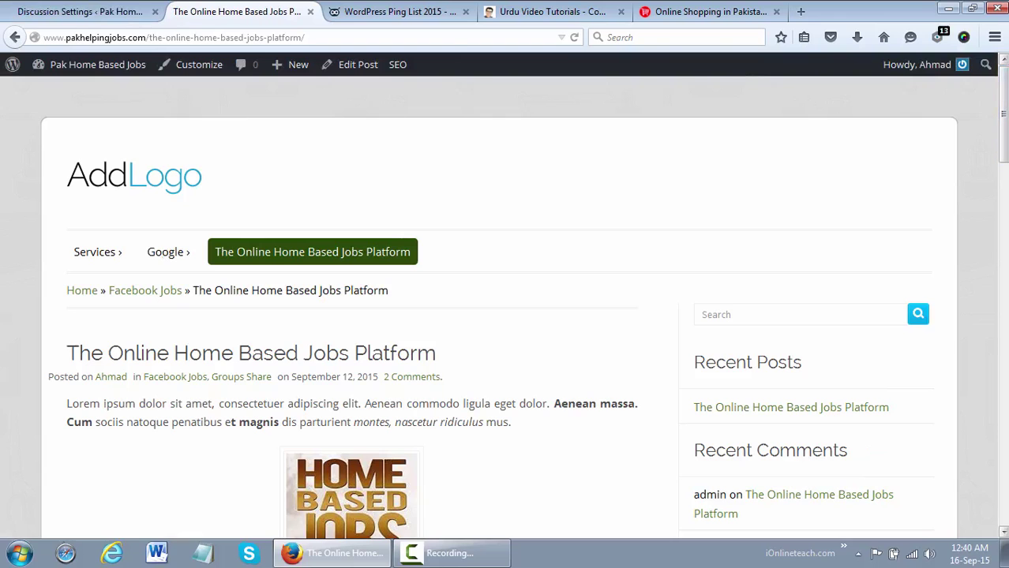
scroll(505, 308, down, 15)
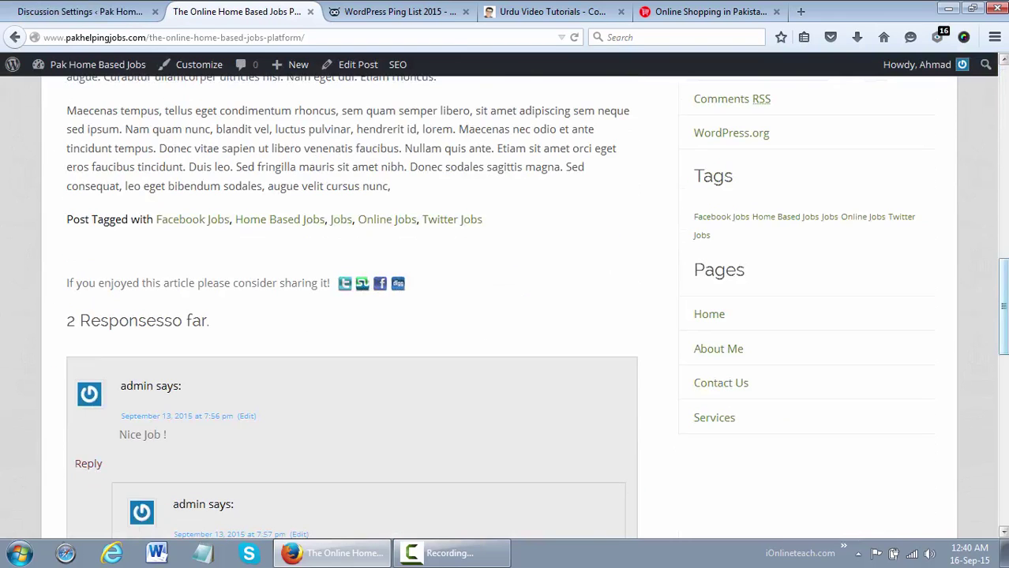
scroll(505, 307, down, 4)
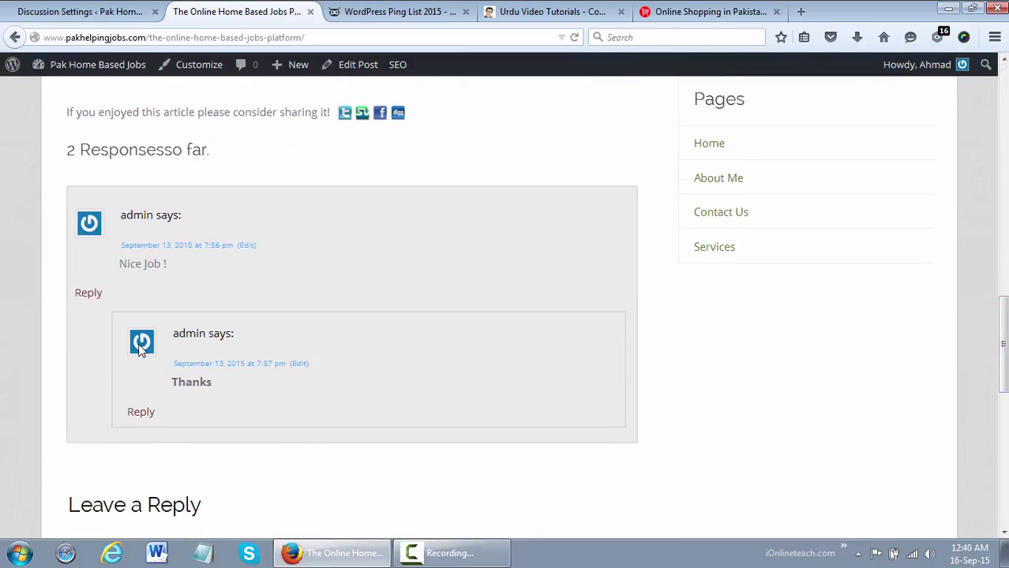
click(103, 9)
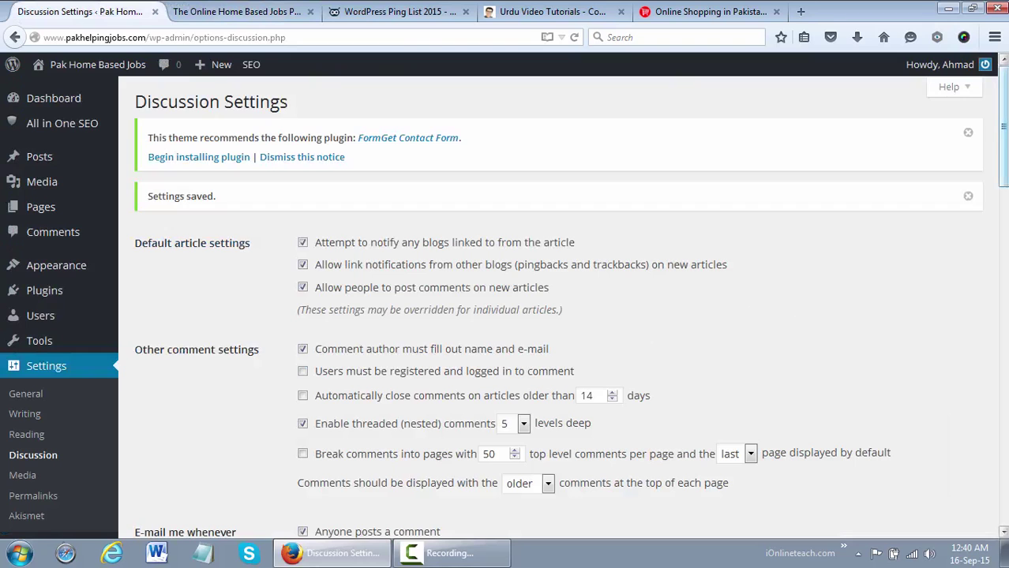
scroll(568, 308, down, 10)
scroll(568, 308, down, 4)
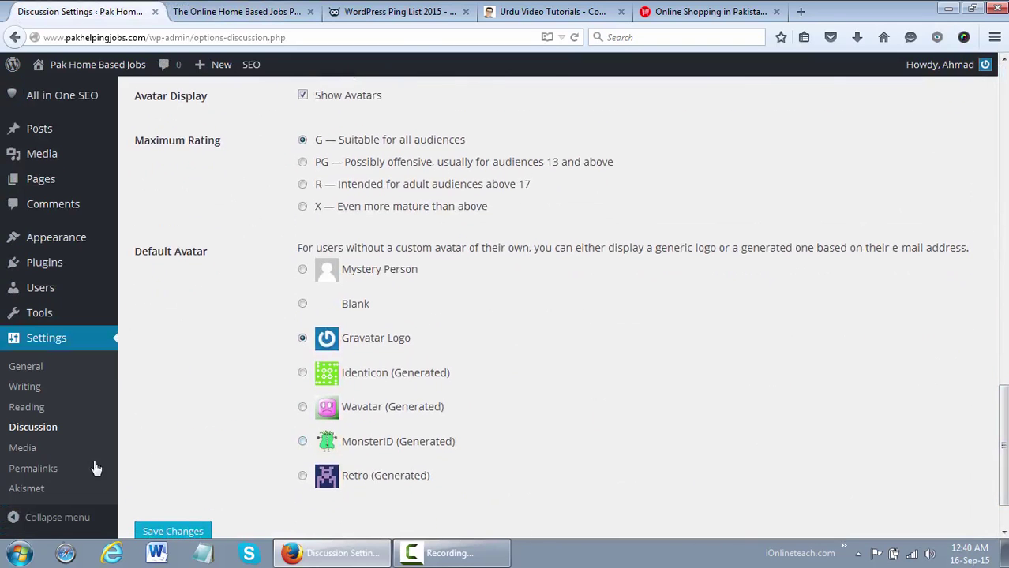
Review Media sizes: thumbnail 150×150 cropped, medium 300×300, large 1024×1024, uploads by month/year
click(30, 455)
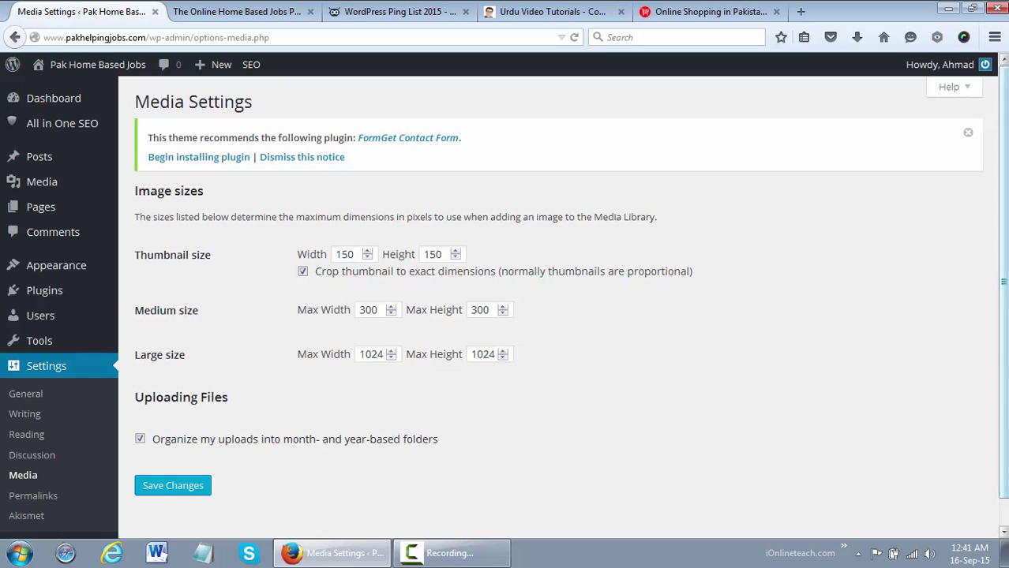
scroll(1002, 300, down, 1)
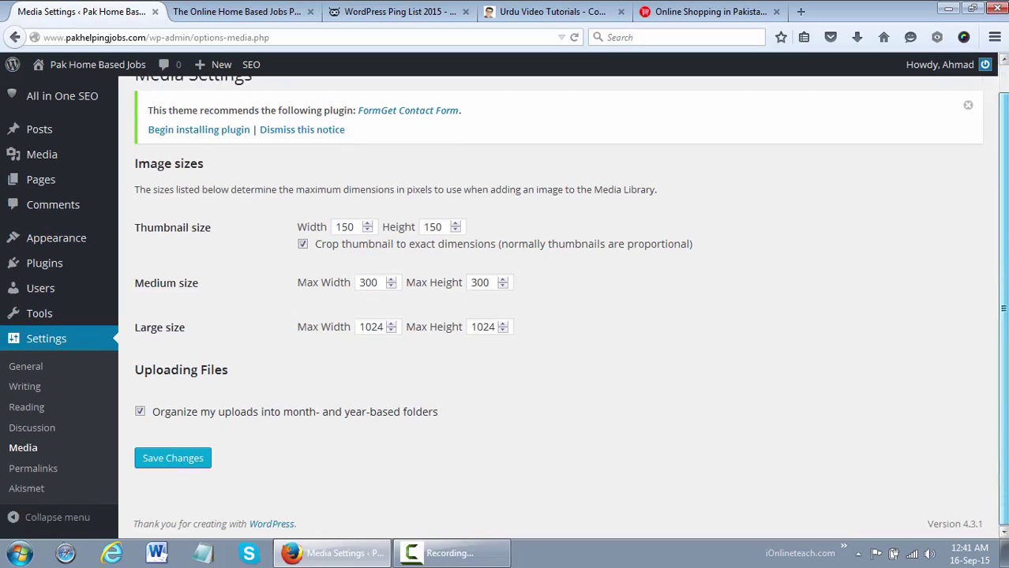
Open Permalink Settings, where Post name is selected, and switch to the published post's tab
click(70, 469)
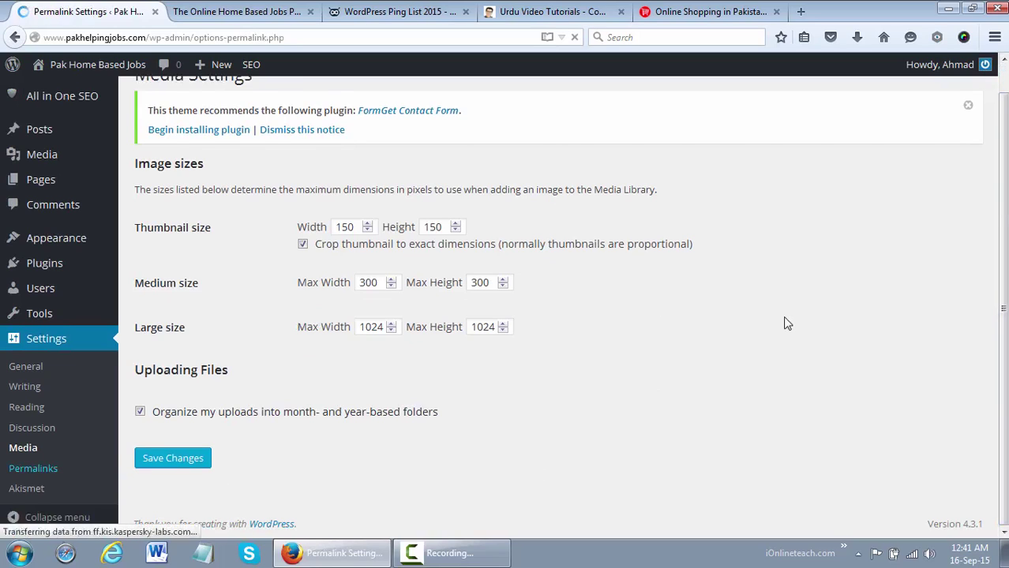
scroll(1001, 293, down, 2)
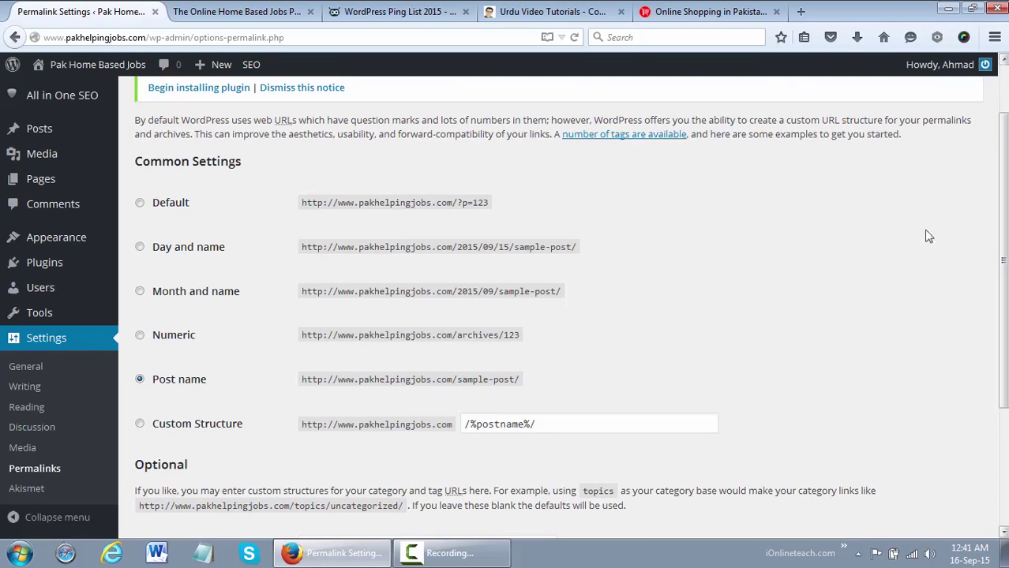
click(282, 7)
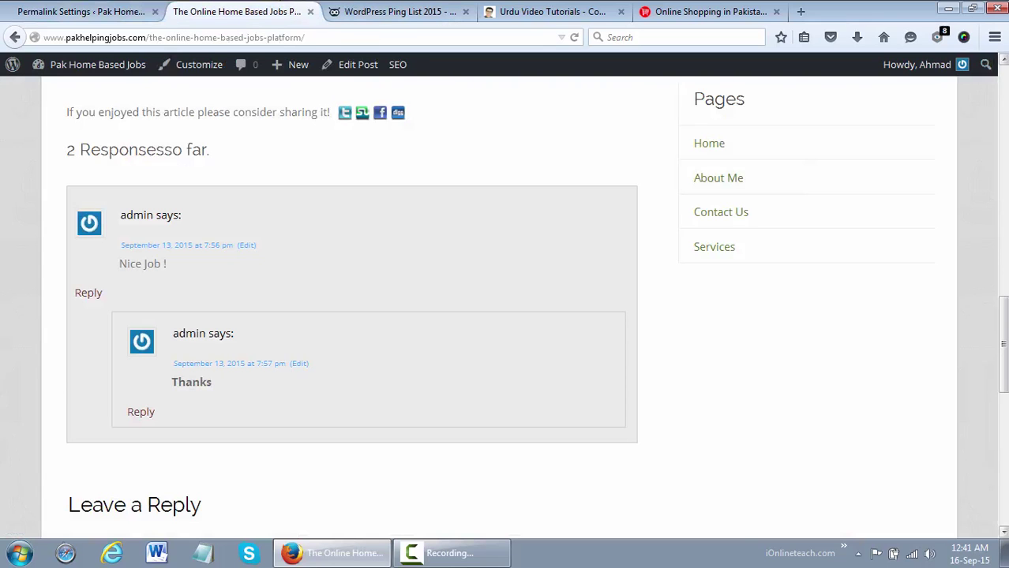
scroll(1002, 60, up, 5)
scroll(505, 315, up, 10)
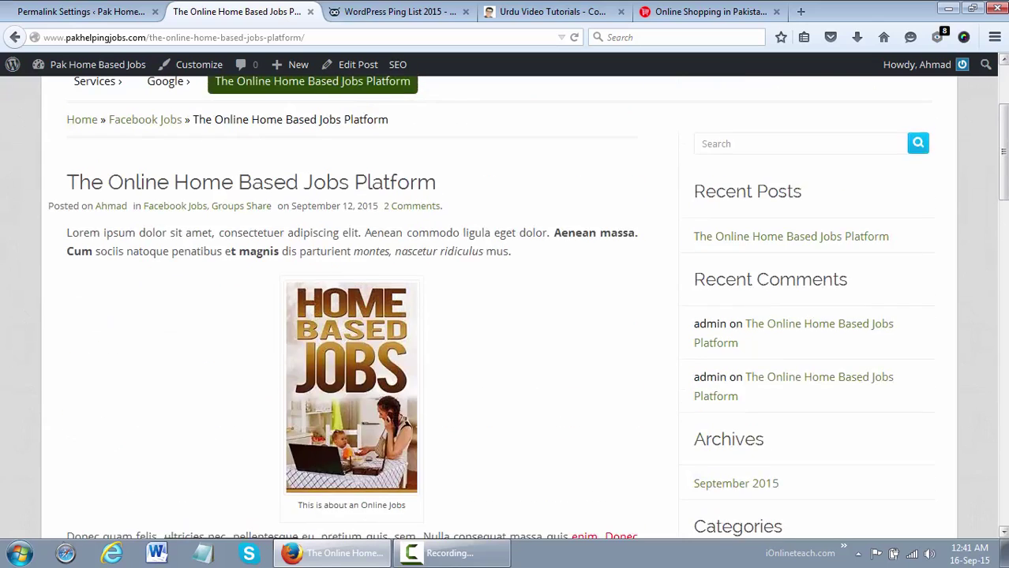
Highlight the domain and post-name slug in the post's web address
click(89, 40)
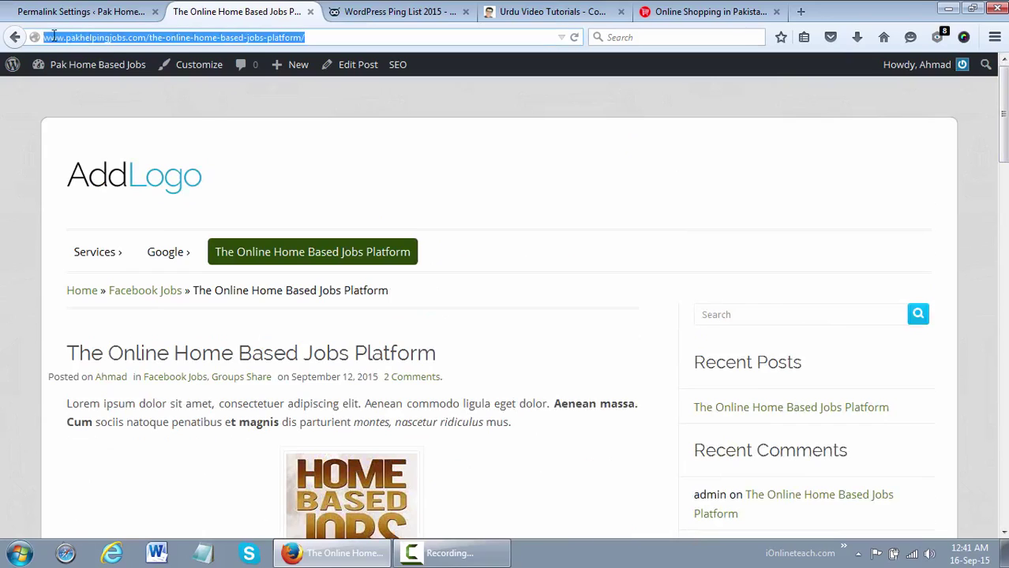
click(53, 33)
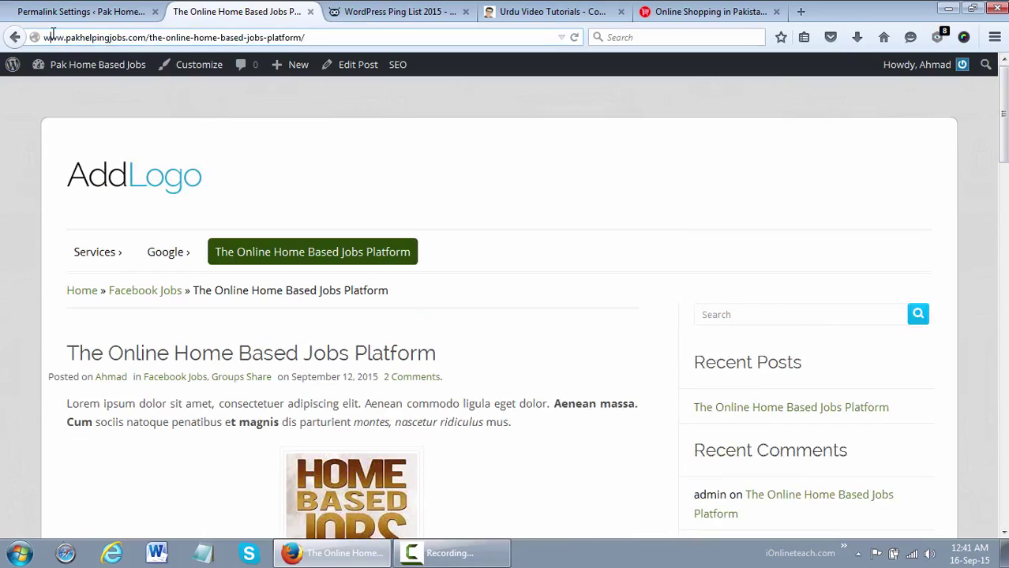
click(85, 37)
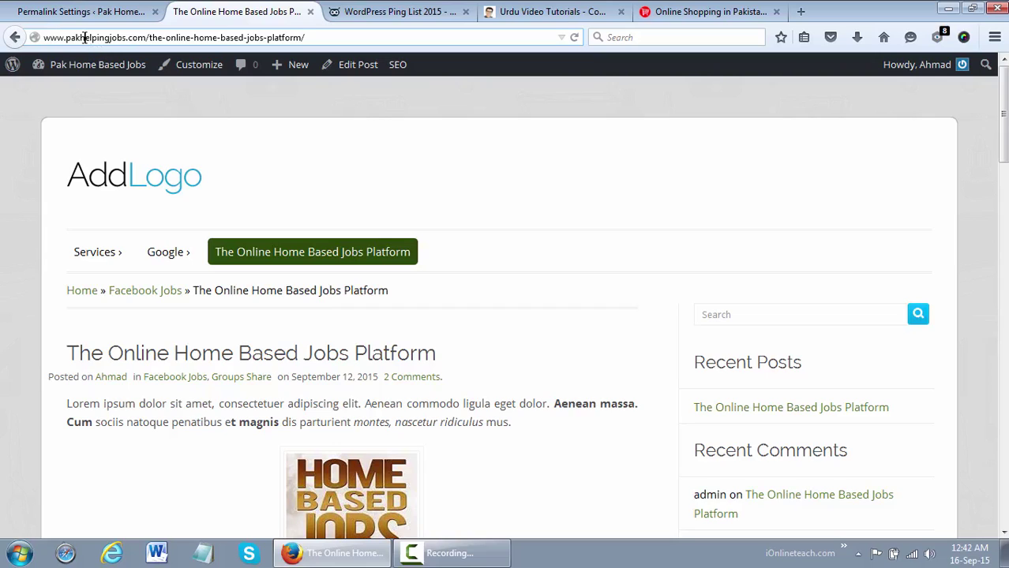
click(142, 37)
drag(146, 38, 293, 37)
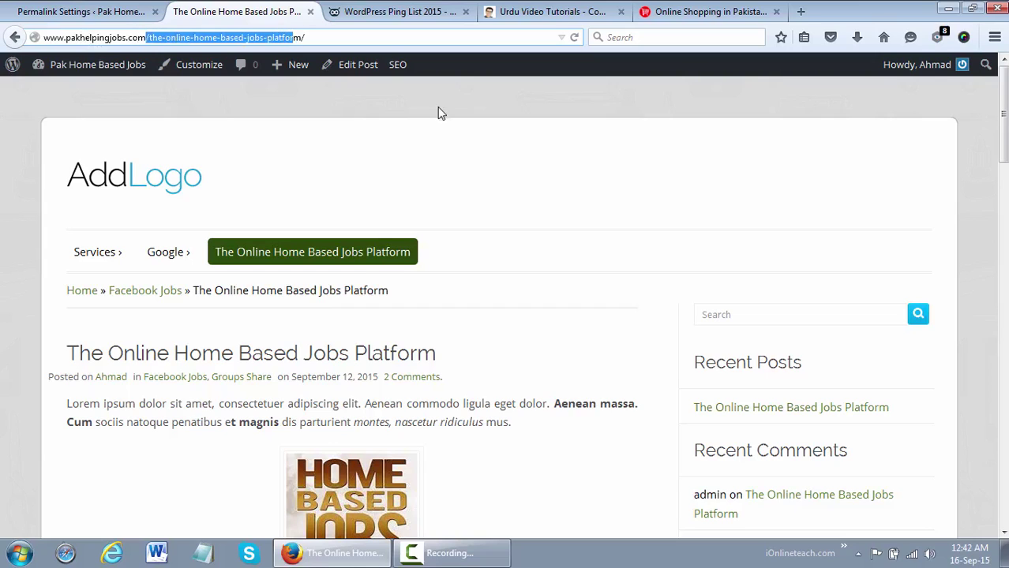
click(115, 10)
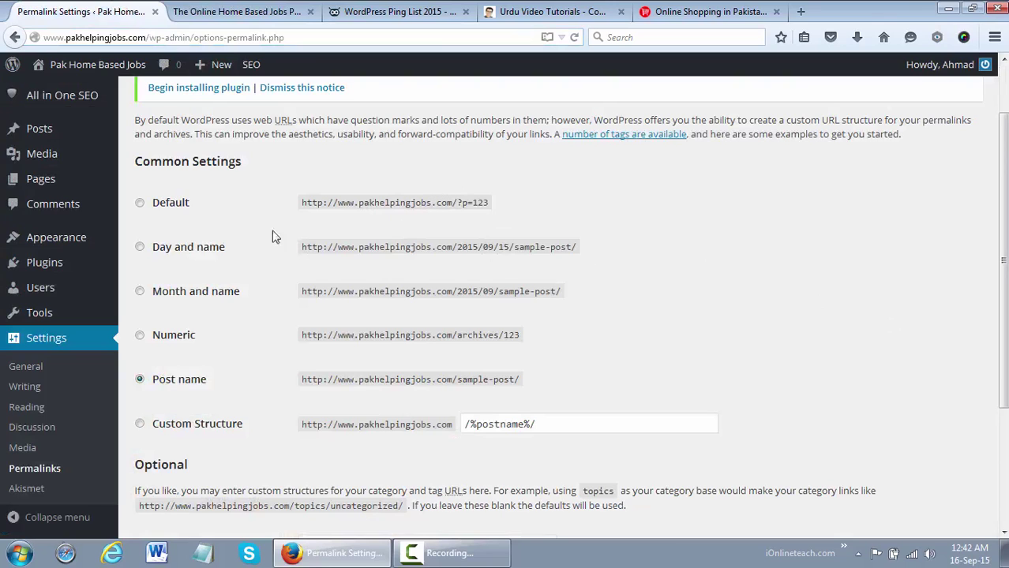
Change the permalink structure to Default and save it
click(141, 203)
scroll(822, 331, down, 3)
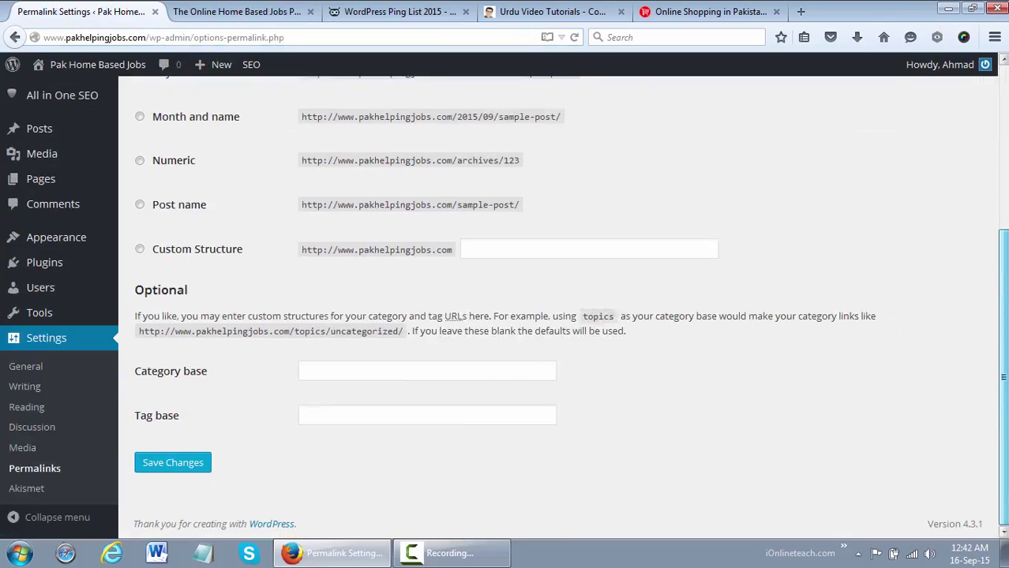
click(209, 460)
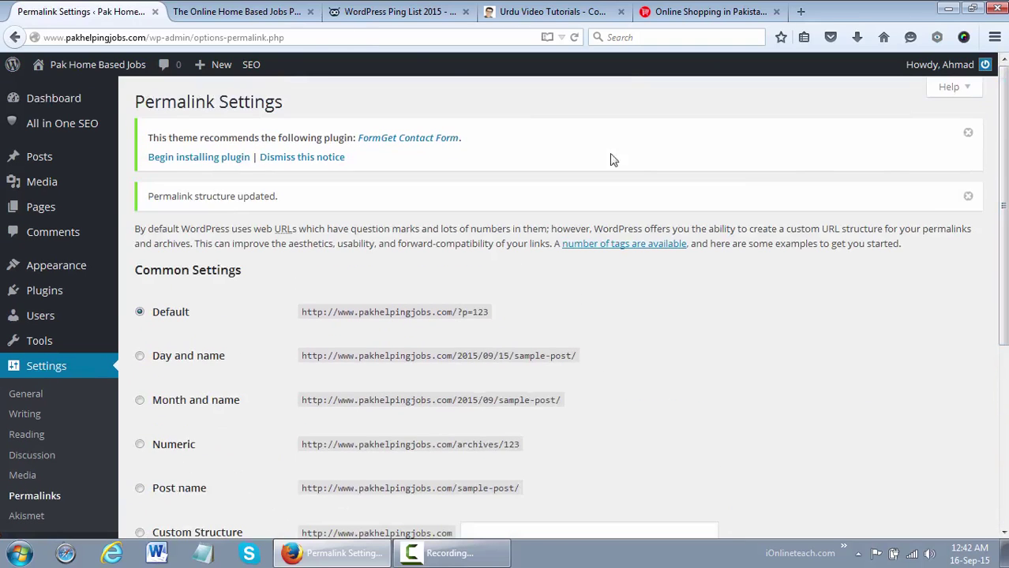
Reopen The Online Home Based Jobs Platform post from the homepage, now at ?p=5
click(264, 11)
key(F5)
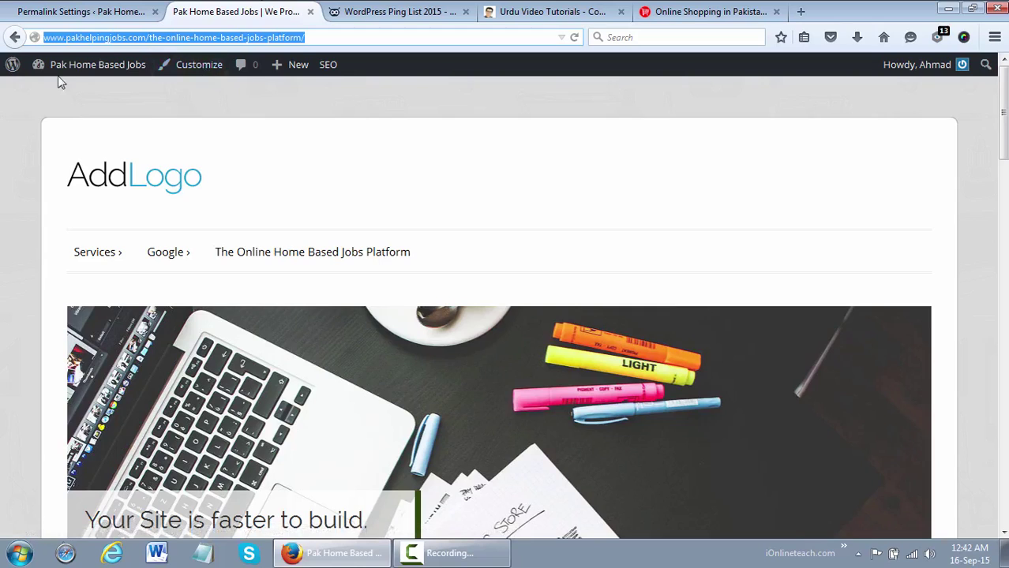
mouse_move(55, 75)
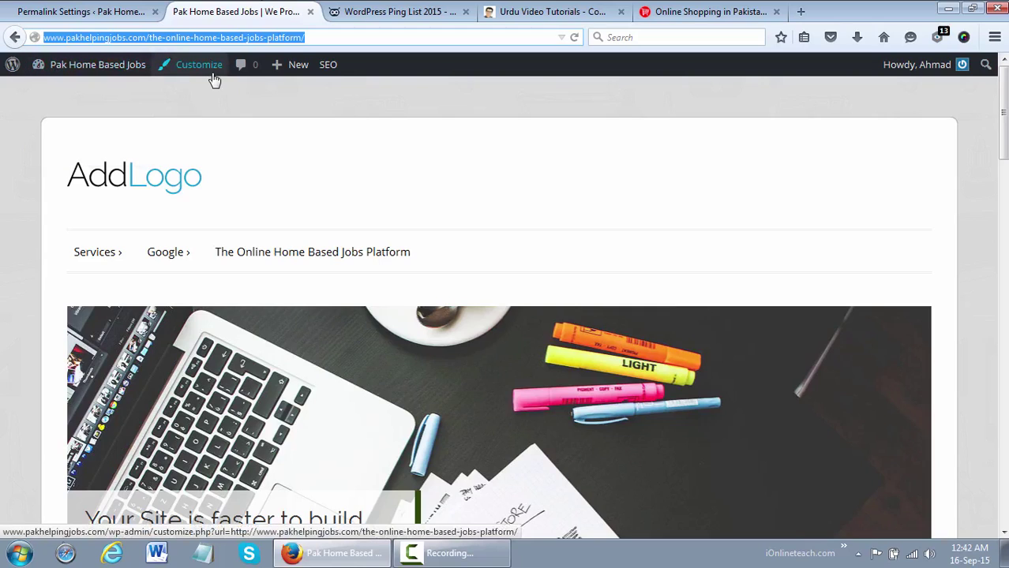
drag(148, 37, 437, 40)
key(BackSpace)
key(Return)
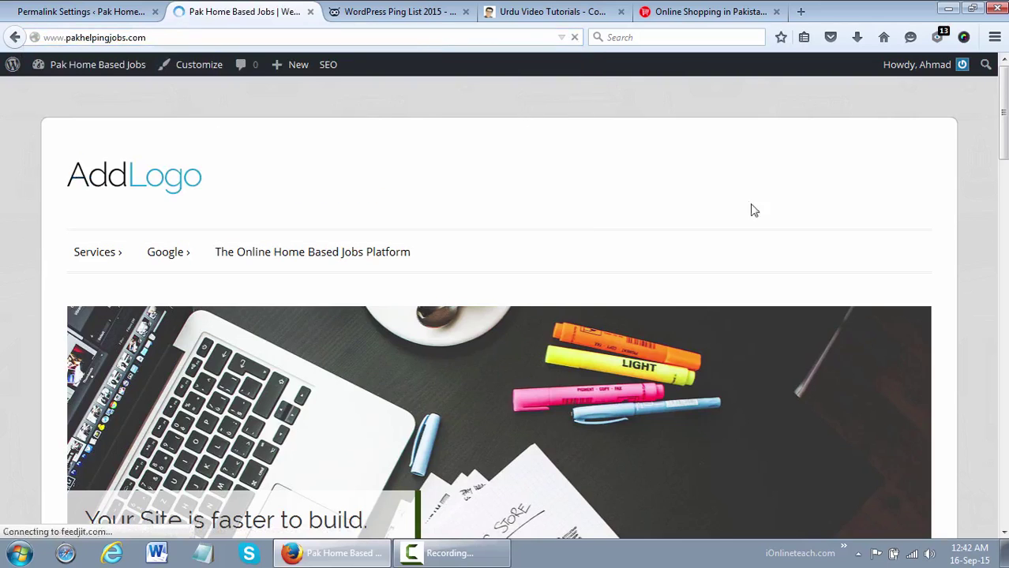
scroll(905, 336, down, 10)
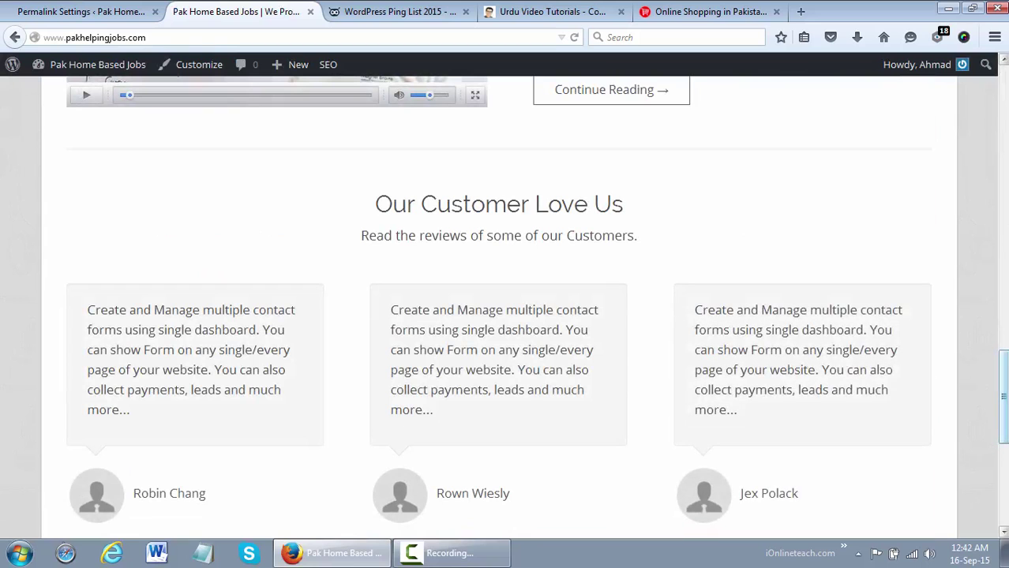
scroll(675, 304, up, 5)
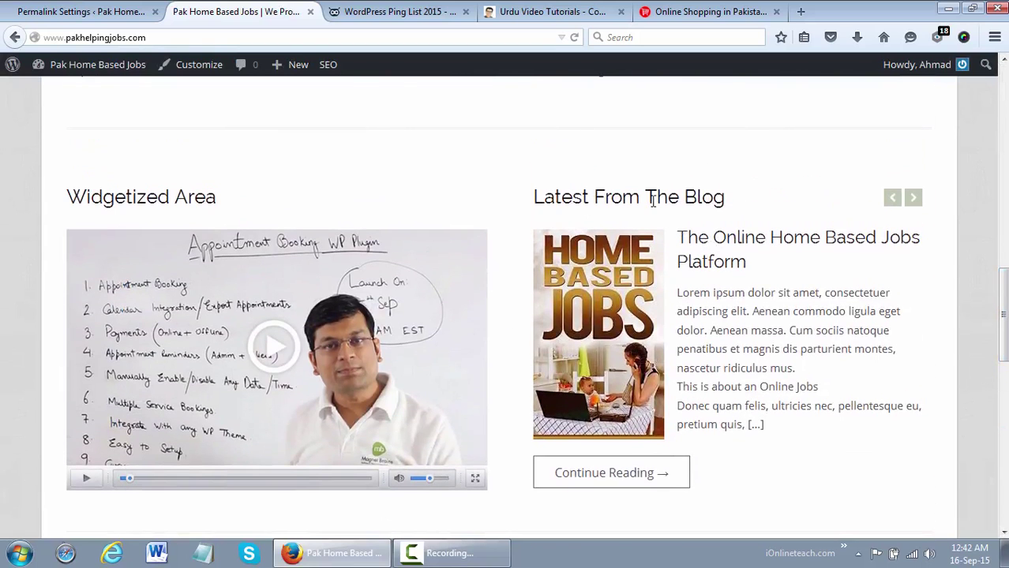
click(718, 239)
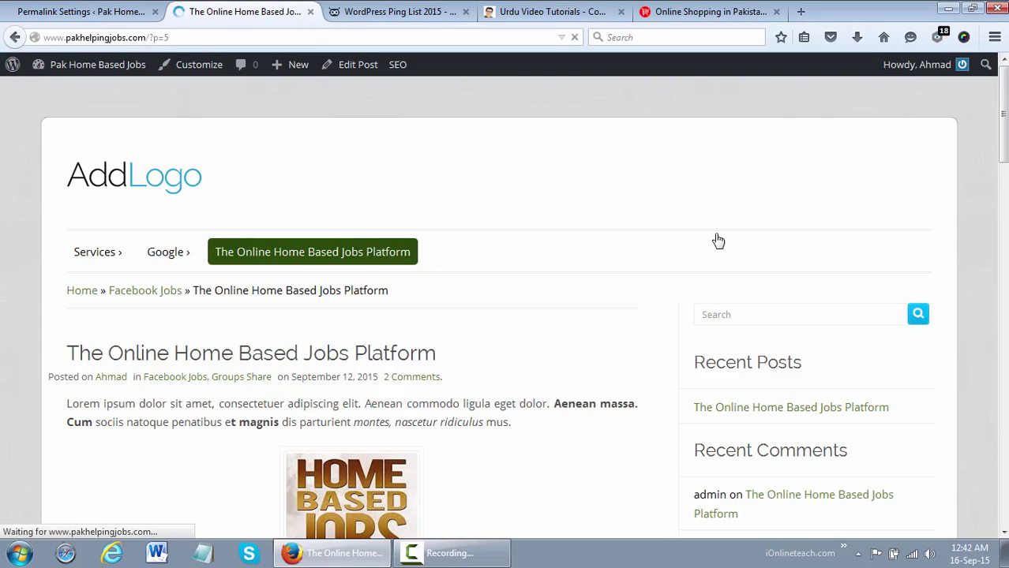
click(180, 38)
click(181, 38)
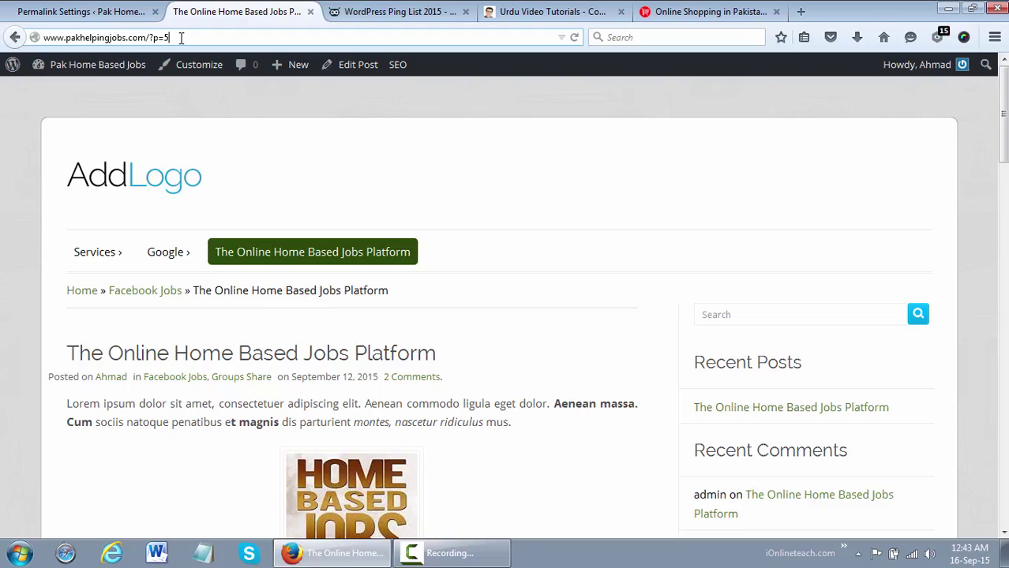
Switch the permalink structure from Default back to Post name and save it
click(108, 6)
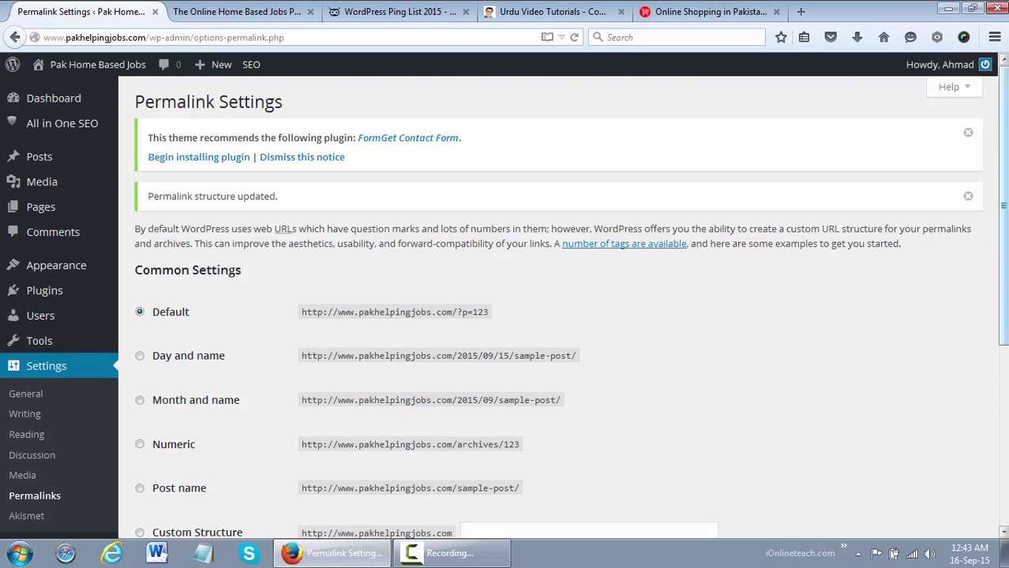
scroll(1002, 237, down, 3)
scroll(299, 382, down, 1)
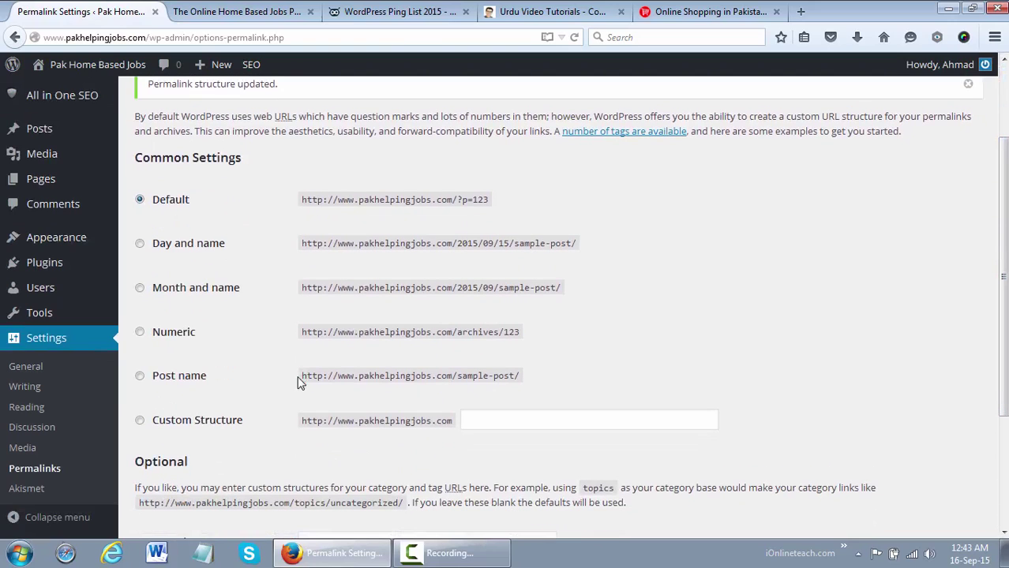
click(190, 386)
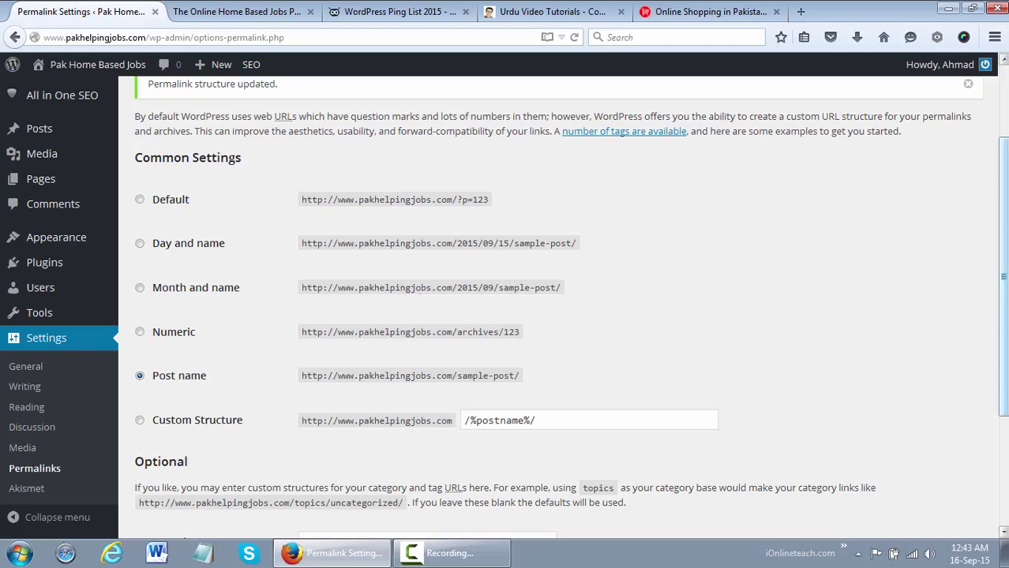
scroll(552, 315, down, 4)
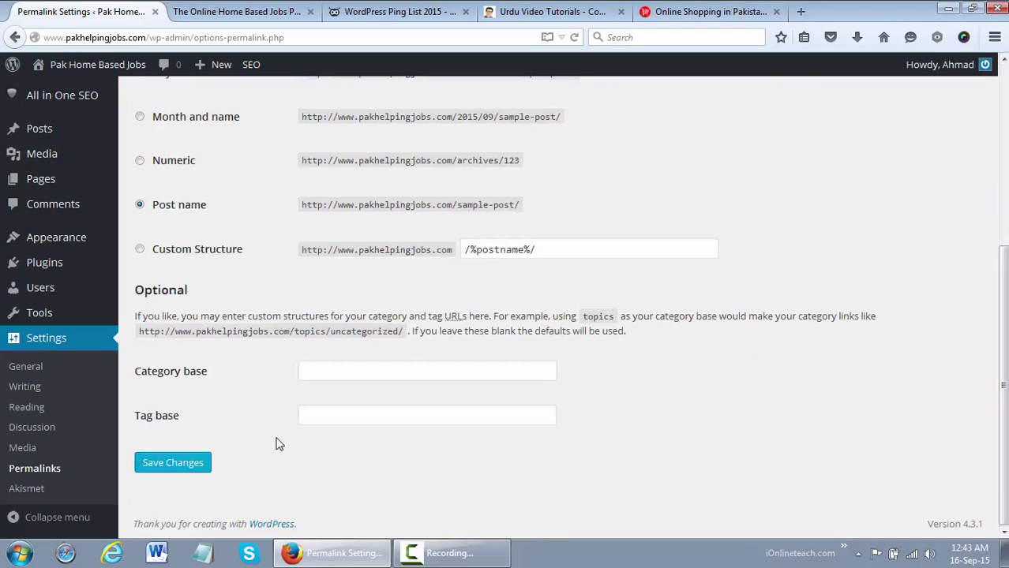
click(168, 468)
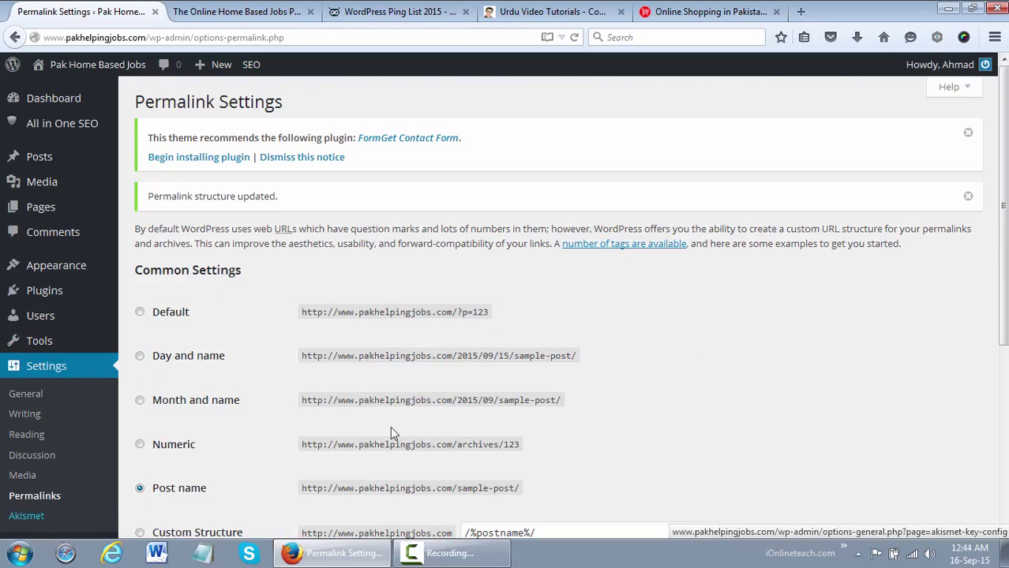
scroll(155, 505, down, 5)
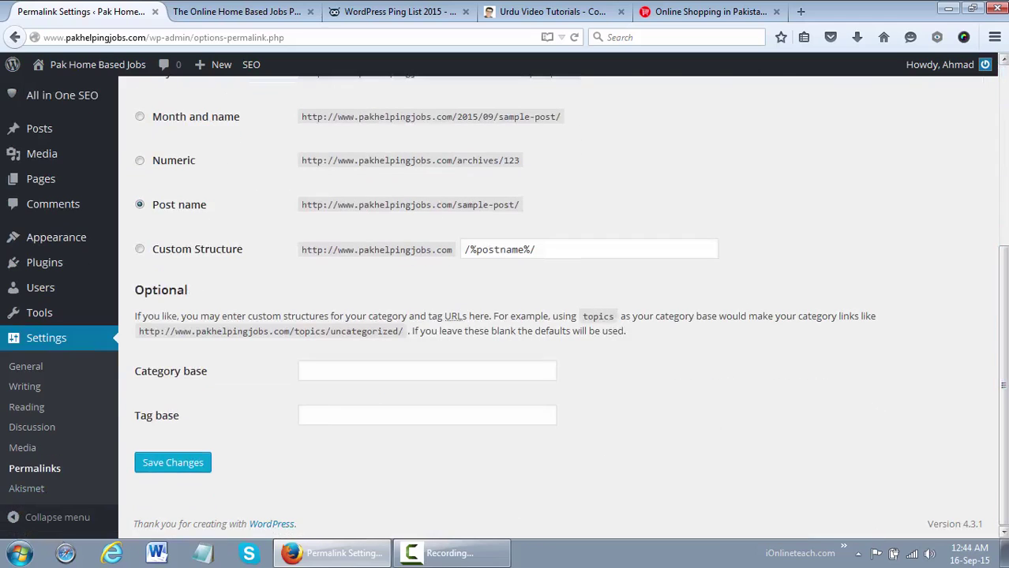